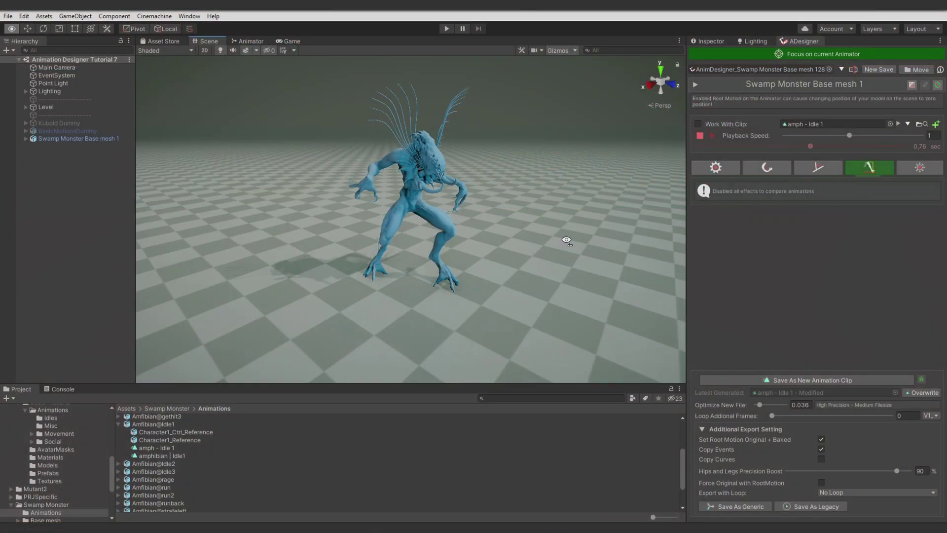
Preview the leg-IK amph - Idle 1 clip and re-bake it over 'amph - Idle 1 - Modified'
{"action": "left_click_drag", "start_coordinate": [566, 240], "coordinate": [551, 223]}
{"action": "scroll", "coordinate": [558, 242], "scroll_direction": "up", "scroll_amount": 5}
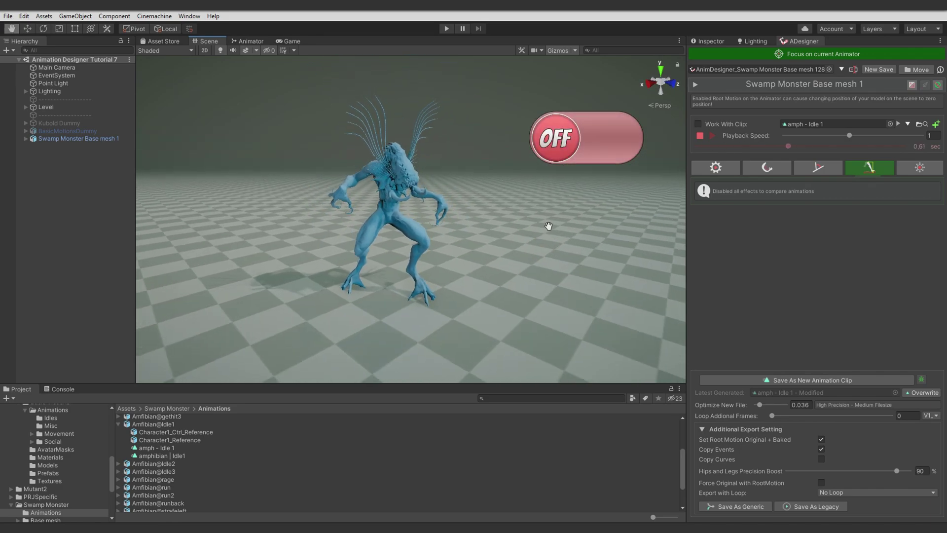
{"action": "left_click", "coordinate": [698, 124]}
{"action": "left_click", "coordinate": [713, 135]}
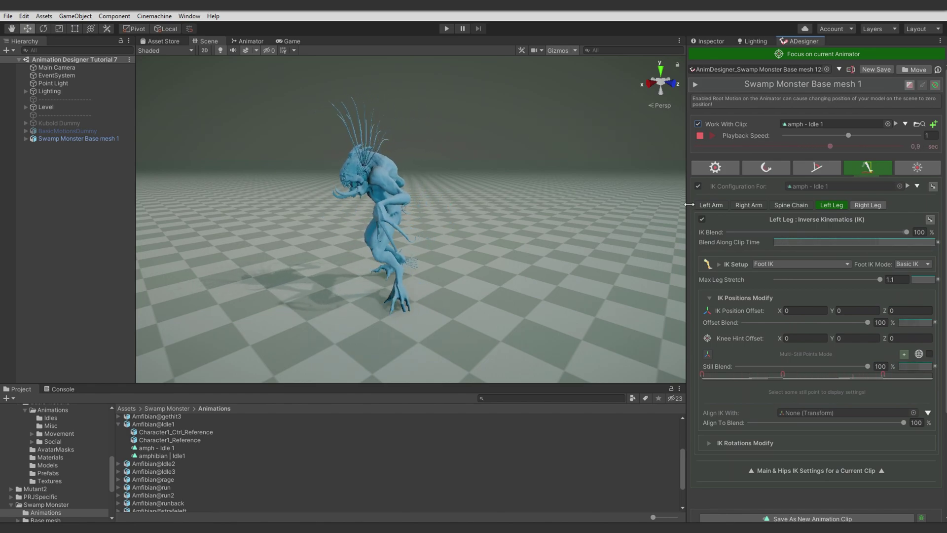
{"action": "left_click", "coordinate": [700, 136]}
{"action": "scroll", "coordinate": [757, 252], "scroll_direction": "down", "scroll_amount": 5}
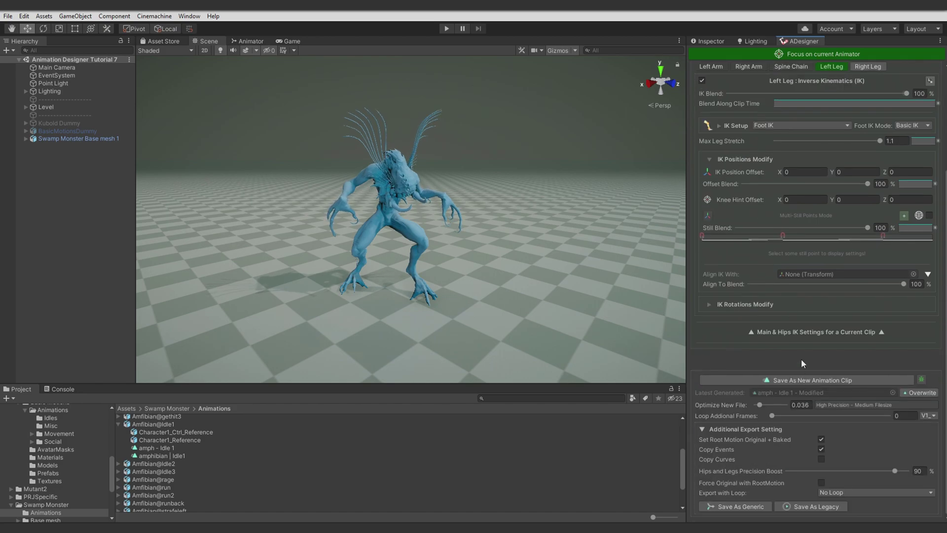
{"action": "left_click", "coordinate": [920, 396]}
Select Swamp Monster Base mesh 1 and open it in Animation Designer
{"action": "left_click", "coordinate": [447, 28]}
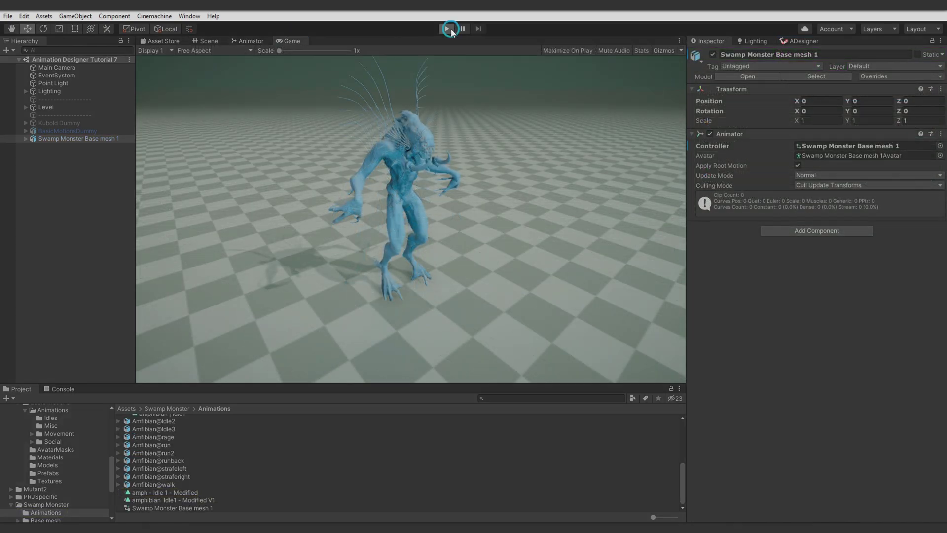
{"action": "left_click", "coordinate": [207, 41]}
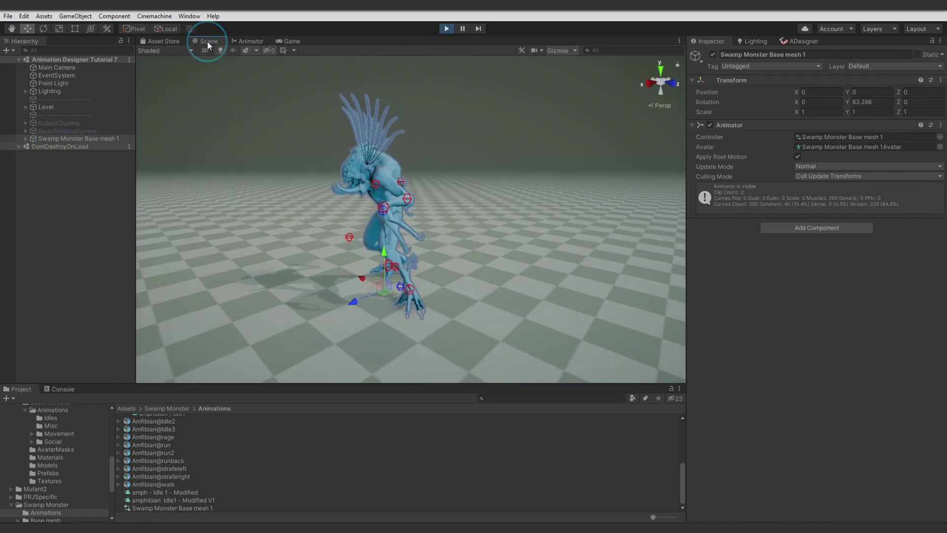
{"action": "left_click", "coordinate": [718, 126]}
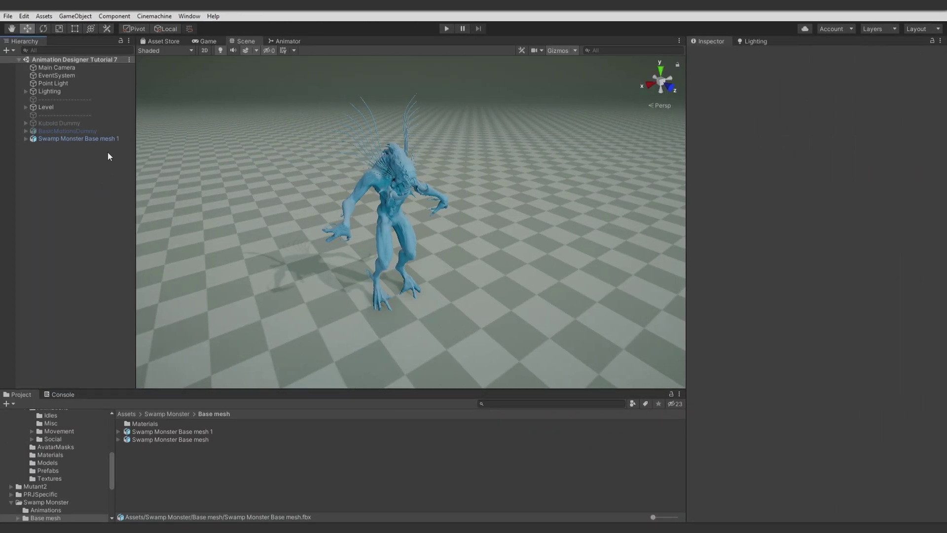
{"action": "left_click", "coordinate": [109, 140]}
{"action": "right_click", "coordinate": [758, 141]}
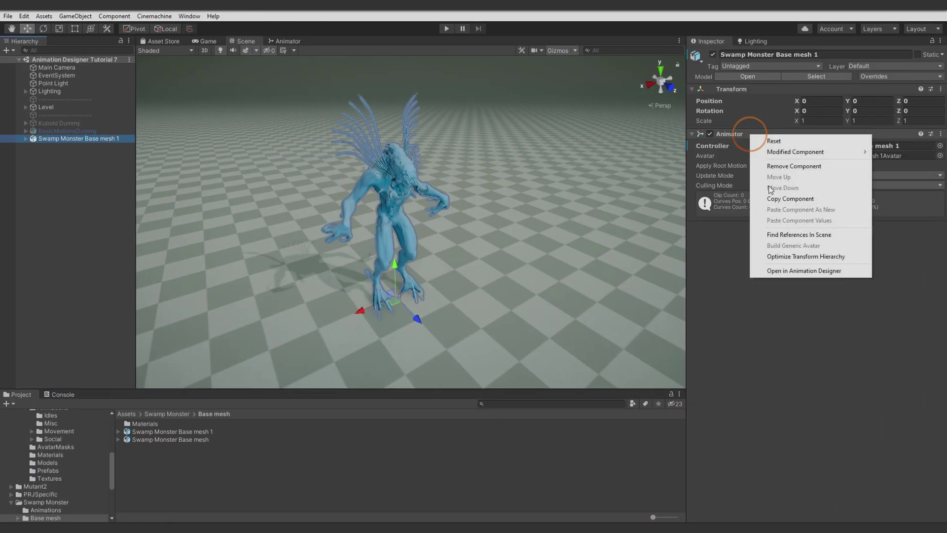
{"action": "left_click", "coordinate": [777, 268]}
Prepare the monster's armature and create a new Animation Designer save file
{"action": "left_click_drag", "start_coordinate": [377, 191], "coordinate": [452, 149]}
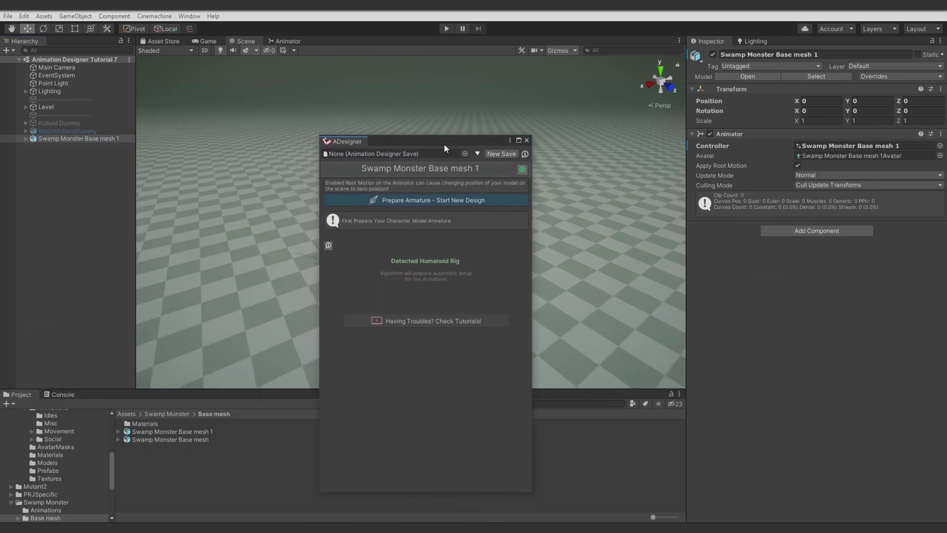
{"action": "left_click", "coordinate": [422, 264]}
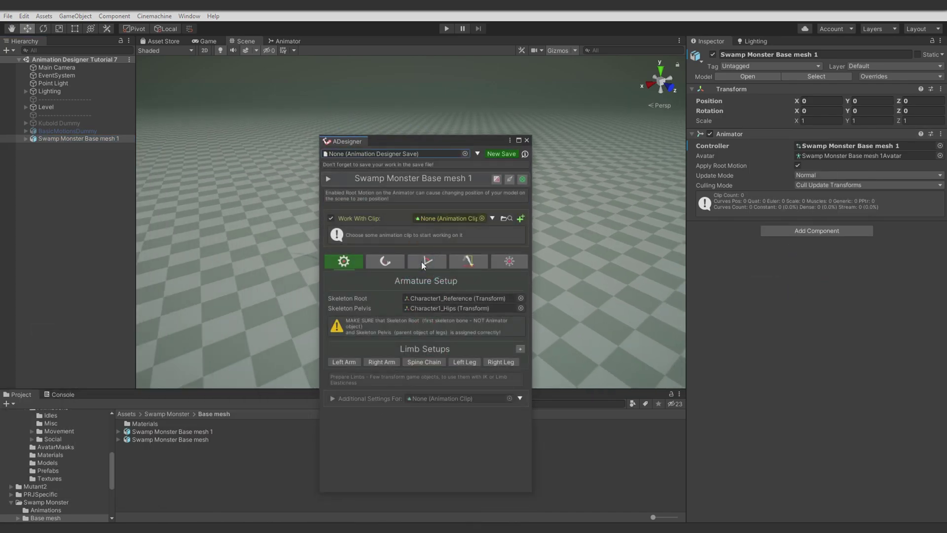
{"action": "left_click", "coordinate": [498, 153]}
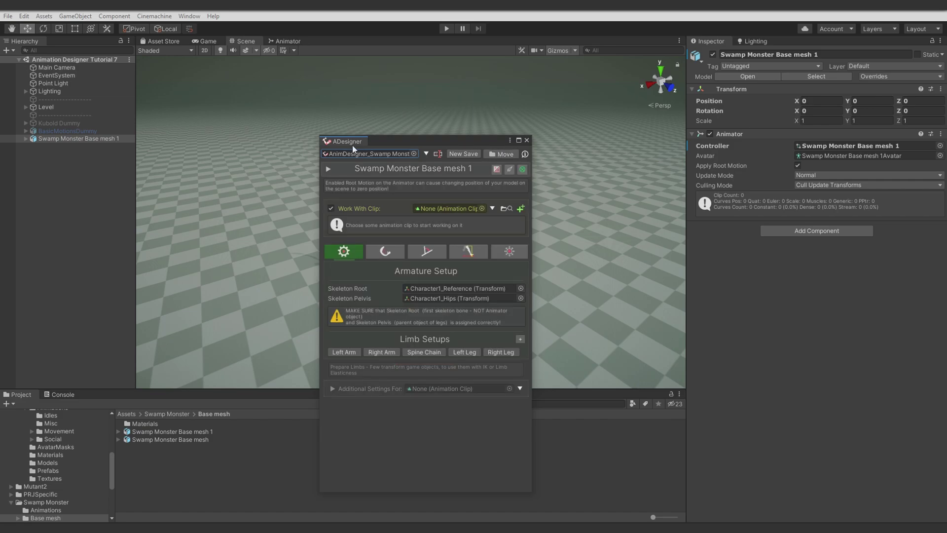
{"action": "left_click", "coordinate": [805, 41]}
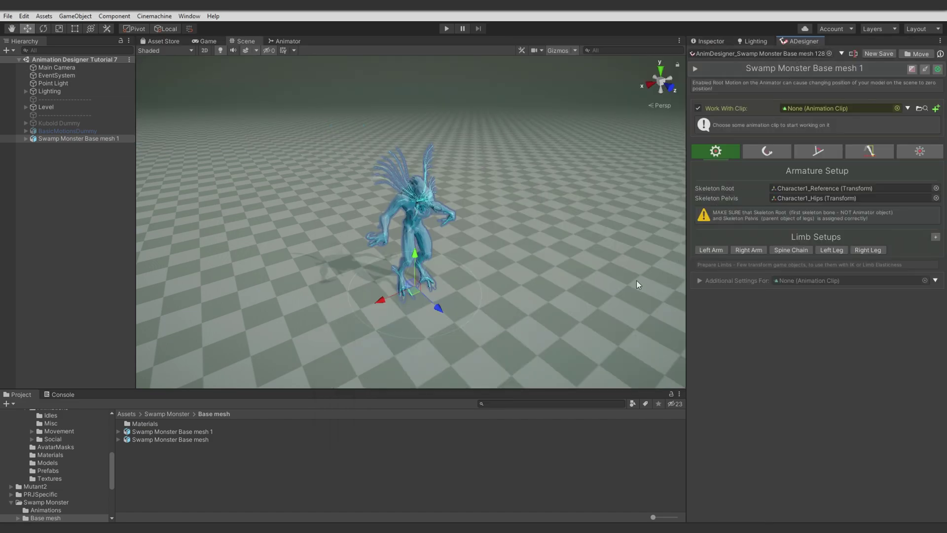
Frame the Swamp Monster in the Scene view and play the FPR_GroundAttack clip preview
{"action": "middle_click_drag", "start_coordinate": [549, 248], "coordinate": [482, 229]}
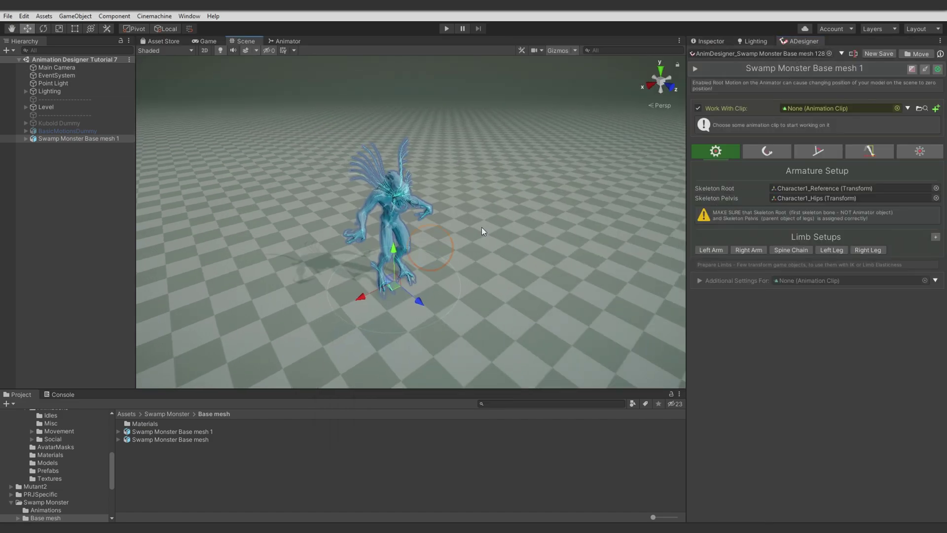
{"action": "left_click", "coordinate": [938, 69]}
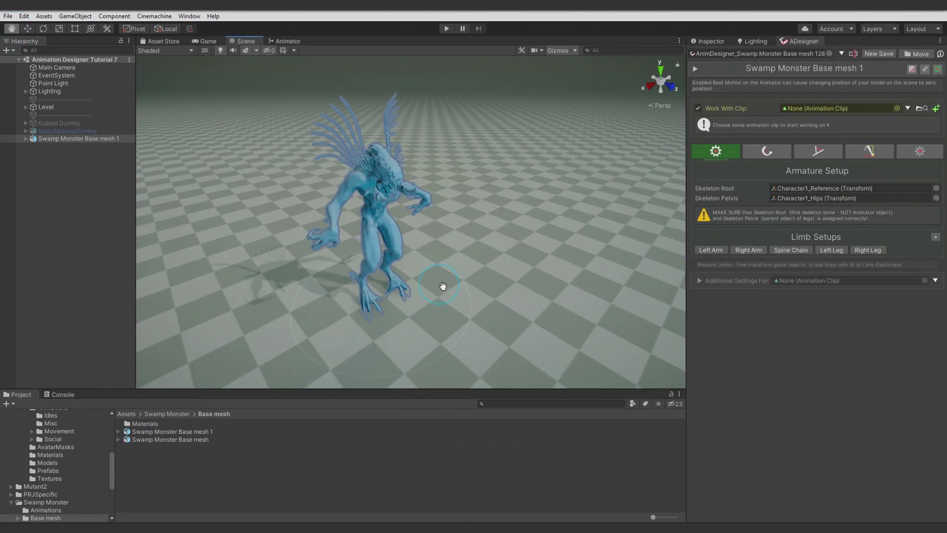
{"action": "left_click_drag", "start_coordinate": [444, 281], "coordinate": [428, 279]}
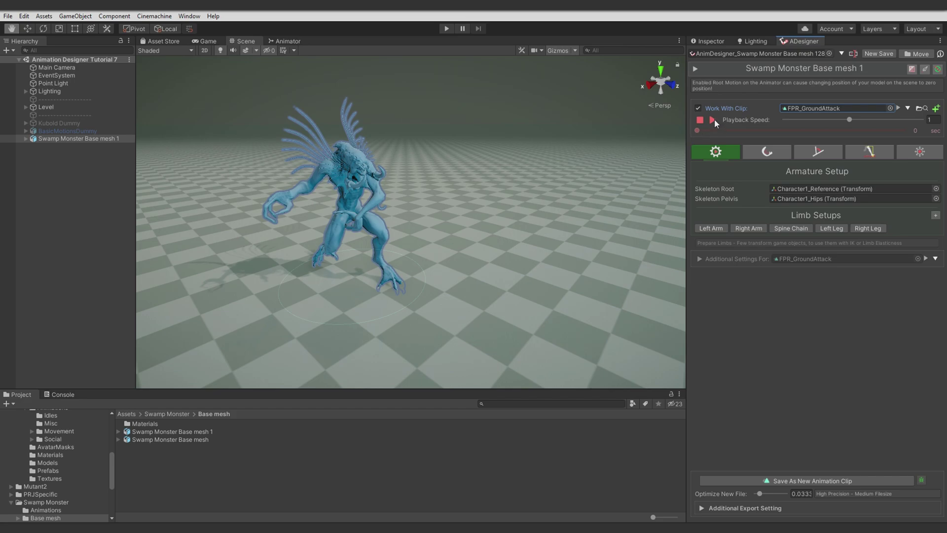
{"action": "left_click", "coordinate": [713, 120]}
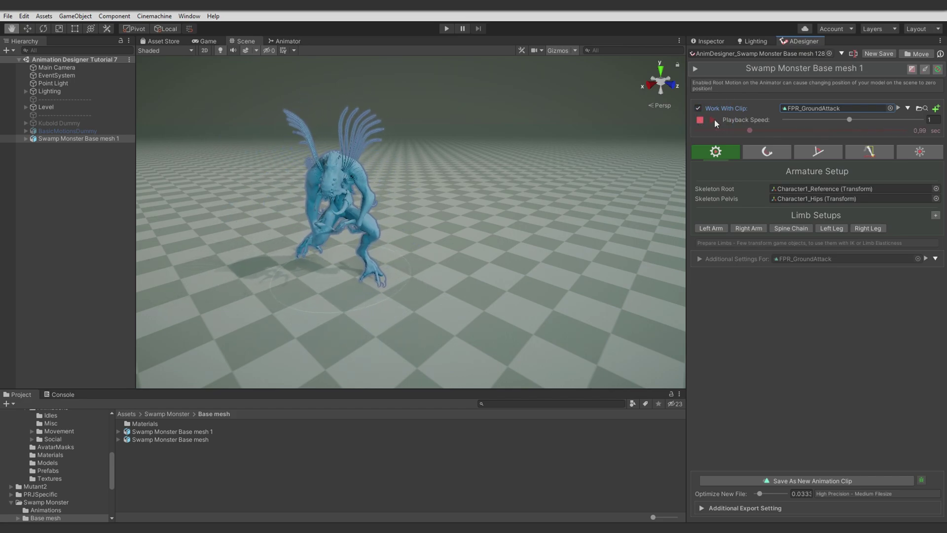
Enable Humanoid IK for FPR_GroundAttack, comparing playback with IK toggled off and on
{"action": "left_click", "coordinate": [700, 120]}
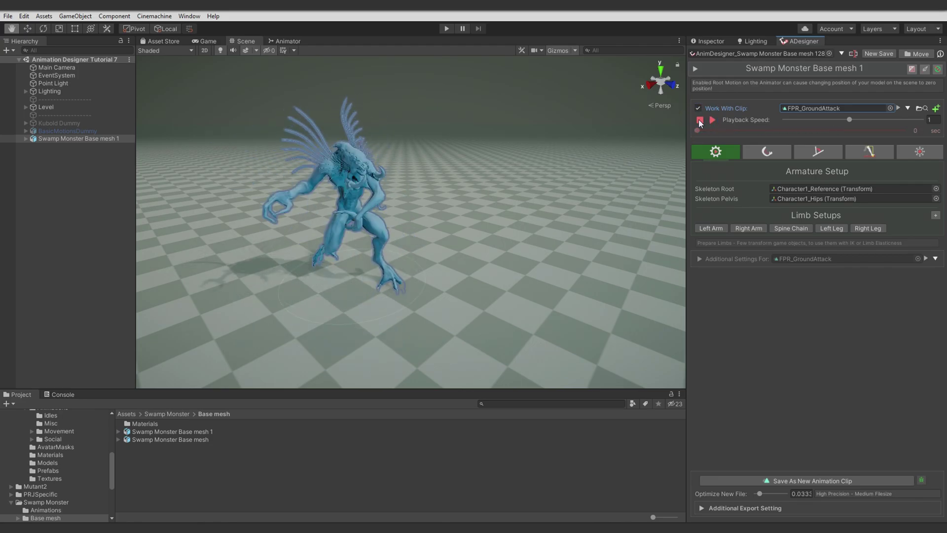
{"action": "left_click", "coordinate": [699, 258]}
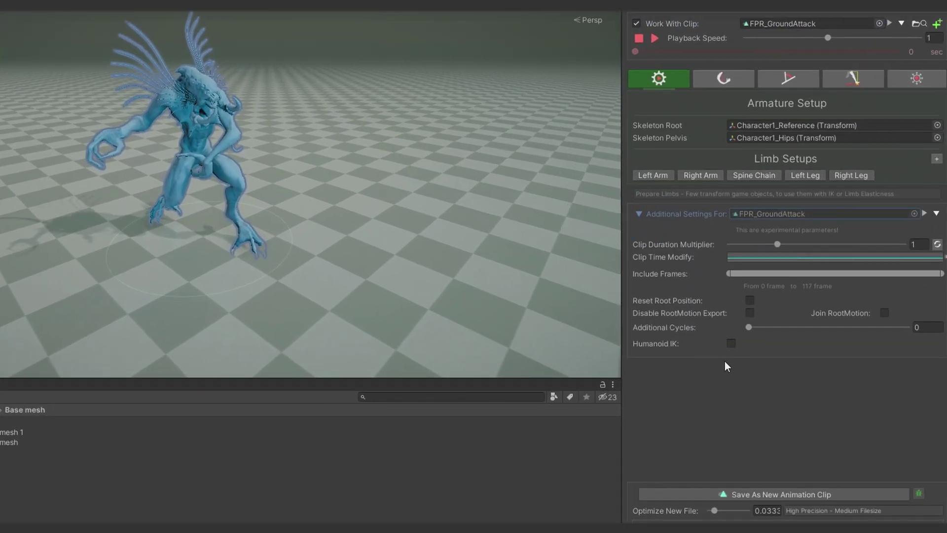
{"action": "left_click", "coordinate": [731, 344]}
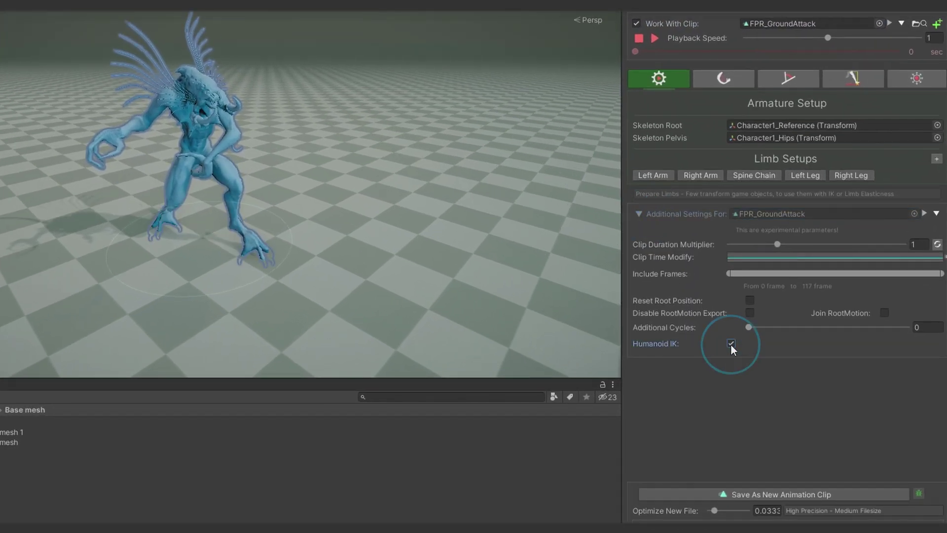
{"action": "left_click", "coordinate": [655, 38]}
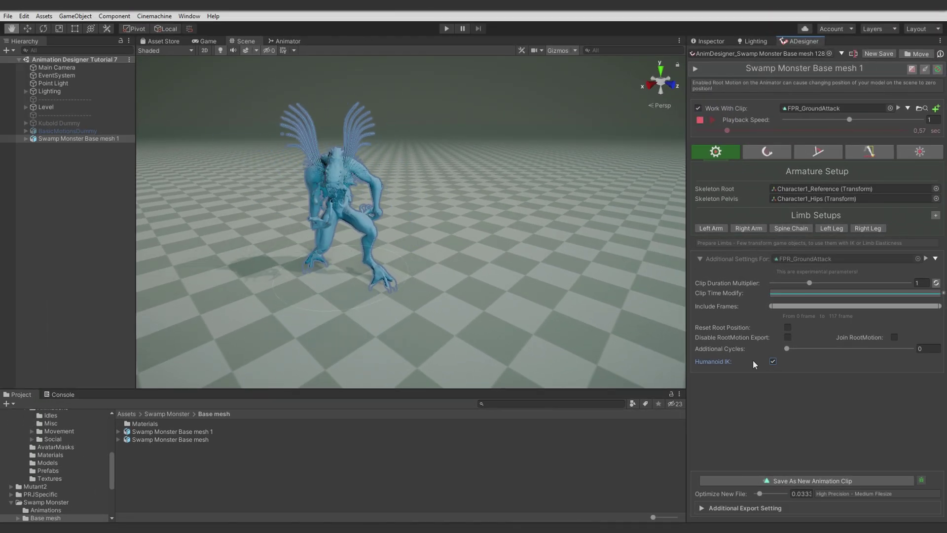
{"action": "left_click", "coordinate": [772, 361]}
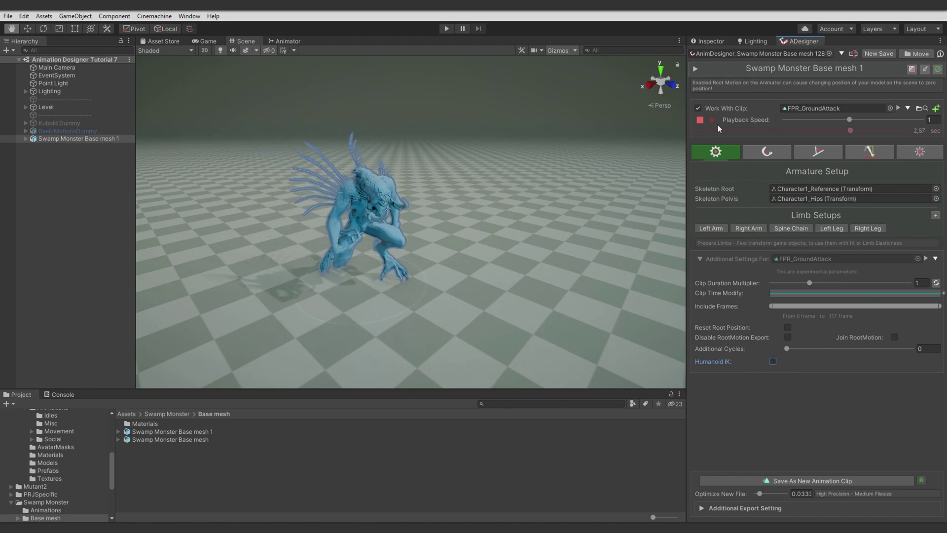
{"action": "left_click", "coordinate": [773, 362]}
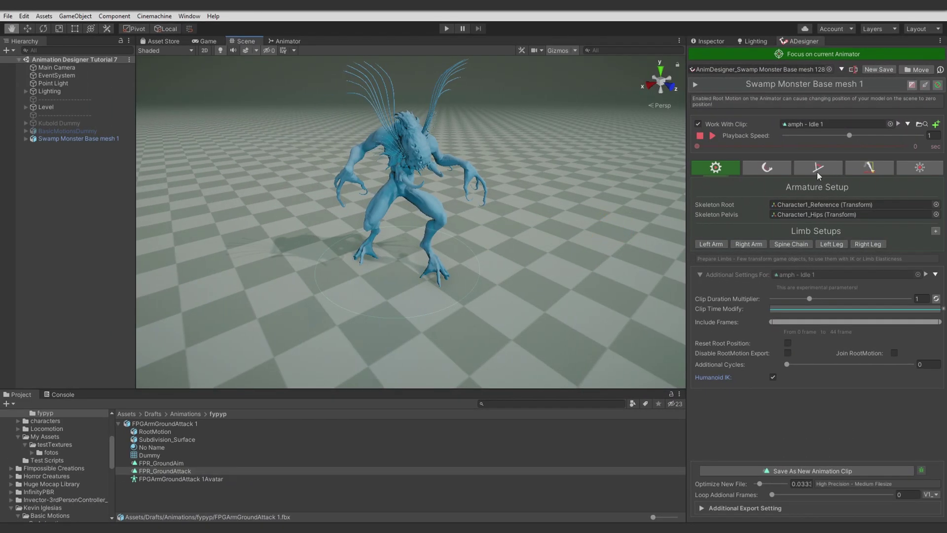
Add a Reference bone modifier job rotating the monster 90° on Y
{"action": "left_click", "coordinate": [817, 167]}
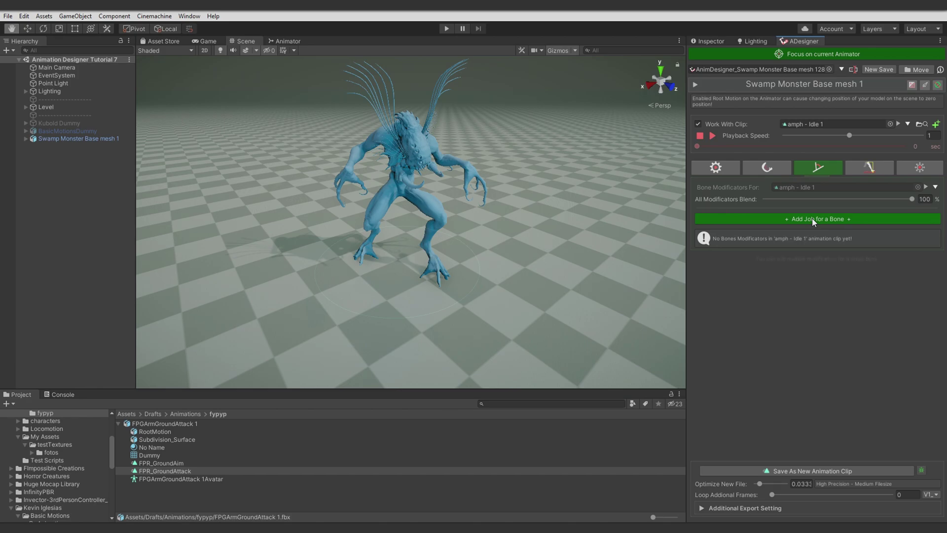
{"action": "left_click", "coordinate": [812, 218]}
{"action": "type", "text": "refe"}
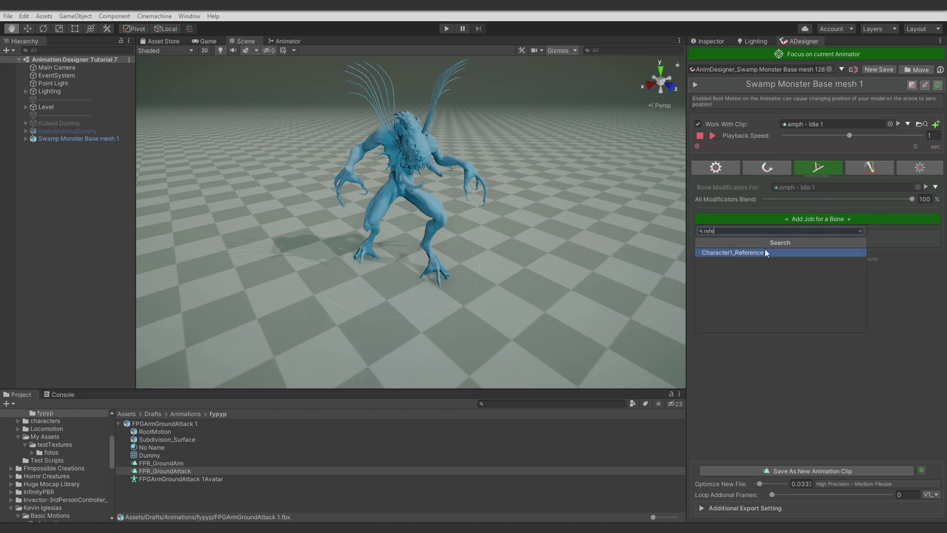
{"action": "left_click", "coordinate": [765, 252]}
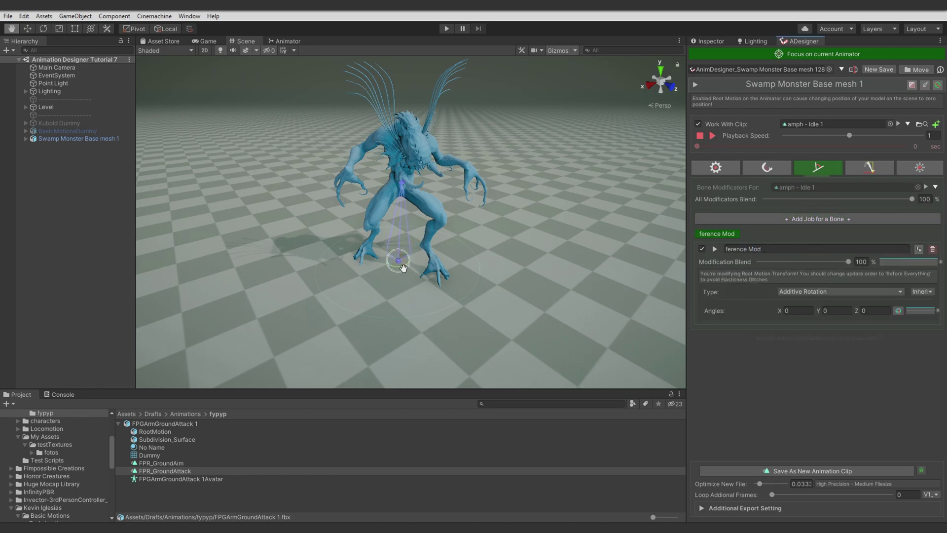
{"action": "left_click_drag", "start_coordinate": [399, 266], "coordinate": [387, 244]}
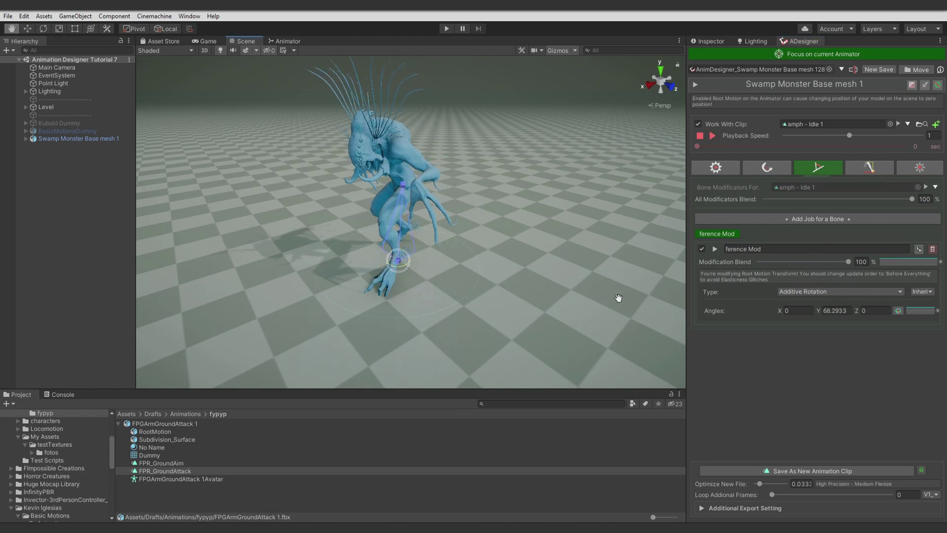
{"action": "double_click", "coordinate": [828, 310]}
{"action": "type", "text": "90"}
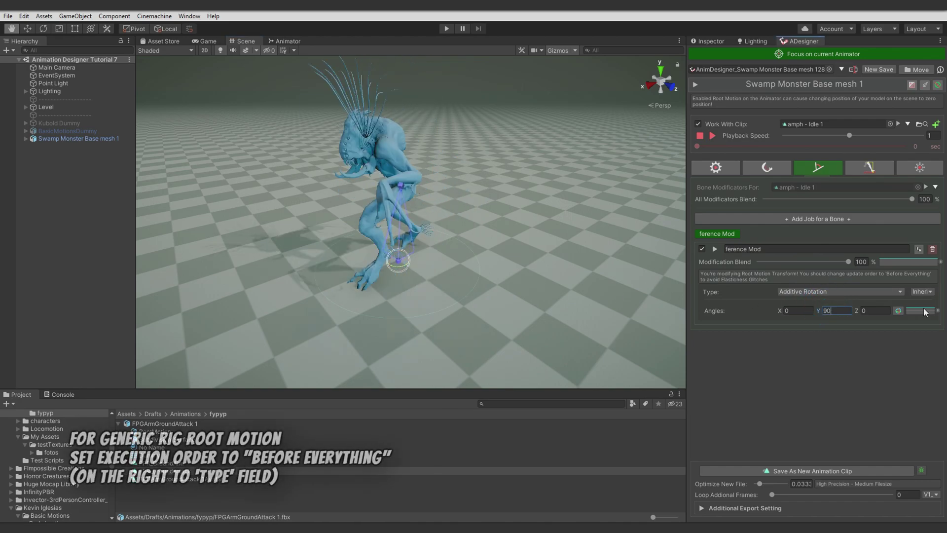
Shape the rotation's blend curve with the first key at 0 and last key near 0.88
{"action": "left_click", "coordinate": [923, 310]}
{"action": "left_click_drag", "start_coordinate": [369, 299], "coordinate": [586, 217]}
{"action": "left_click_drag", "start_coordinate": [485, 237], "coordinate": [522, 312]}
{"action": "right_click", "coordinate": [523, 313]}
{"action": "left_click", "coordinate": [545, 330]}
{"action": "key", "text": "Return"}
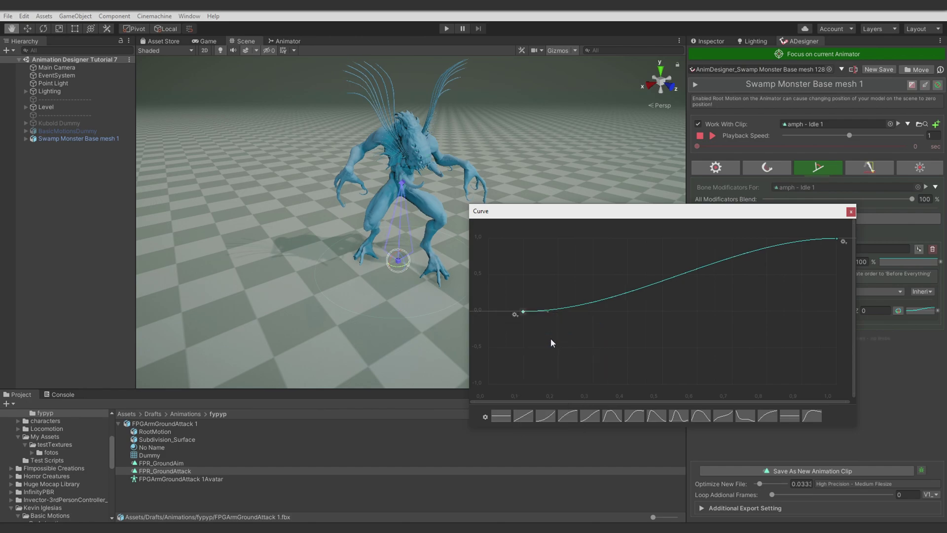
{"action": "left_click_drag", "start_coordinate": [834, 237], "coordinate": [785, 238]}
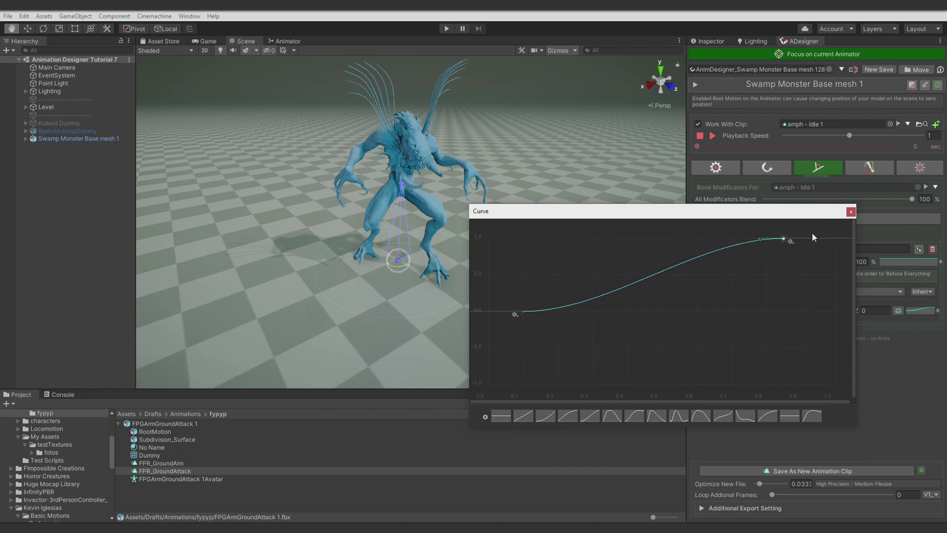
{"action": "left_click", "coordinate": [851, 212]}
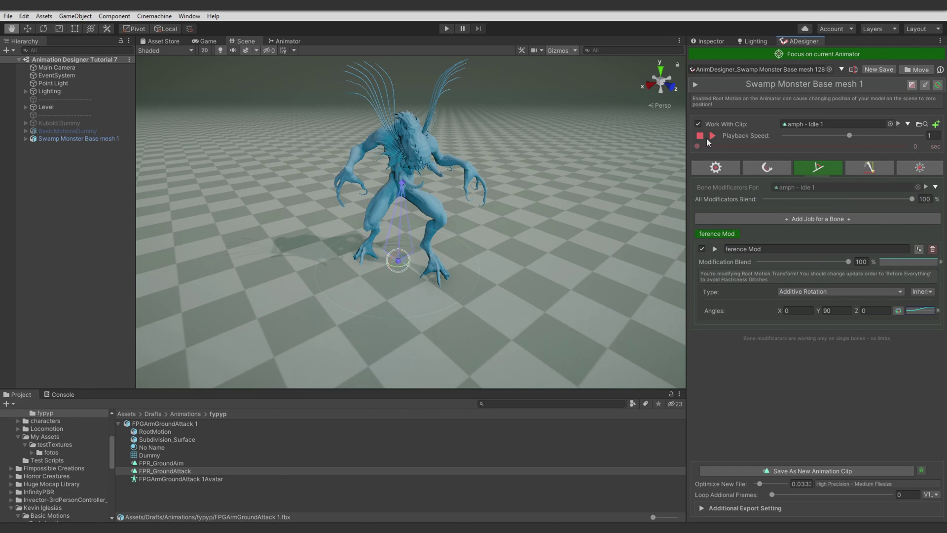
Set the amph - Idle 1 Clip Duration Multiplier to 0.5 in Armature Setup
{"action": "left_click", "coordinate": [712, 138]}
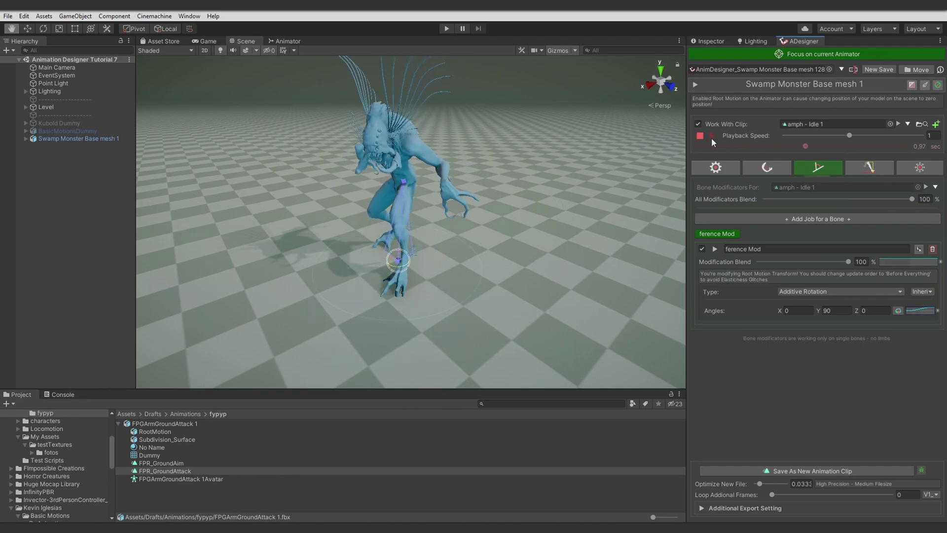
{"action": "left_click", "coordinate": [715, 167]}
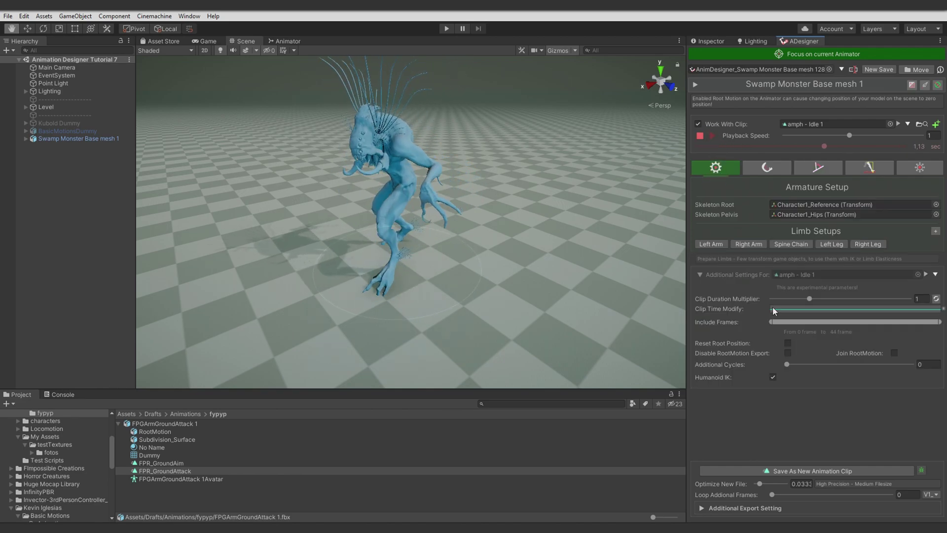
{"action": "left_click", "coordinate": [919, 299]}
{"action": "type", "text": "0.5"}
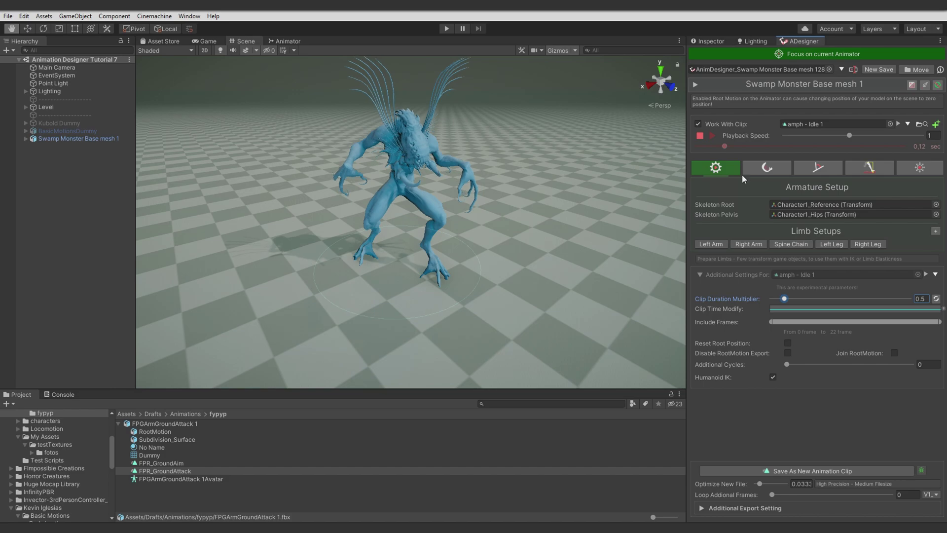
{"action": "left_click", "coordinate": [700, 136]}
{"action": "left_click", "coordinate": [818, 167]}
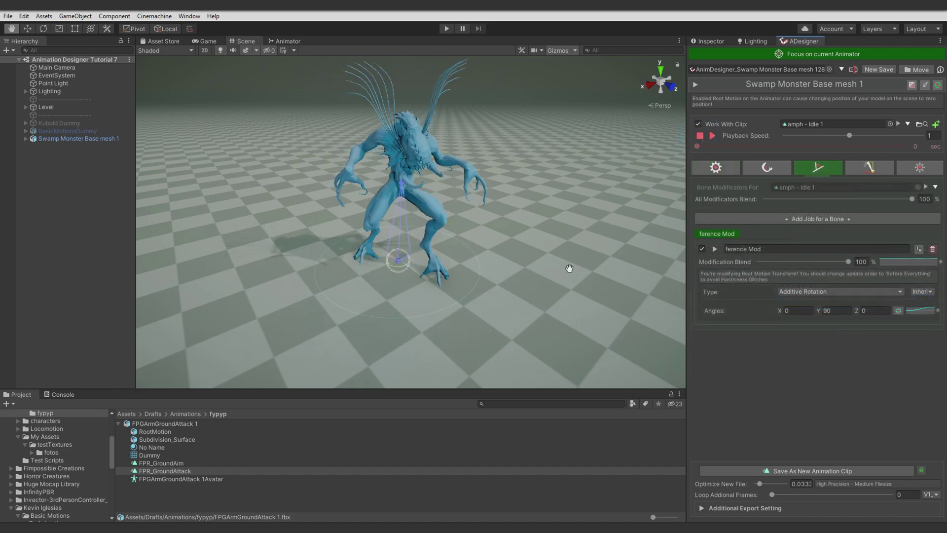
Enable Left Leg IK, expand IK Positions Modify, and switch its still position to Multi-Still Points Mode
{"action": "left_click", "coordinate": [869, 165]}
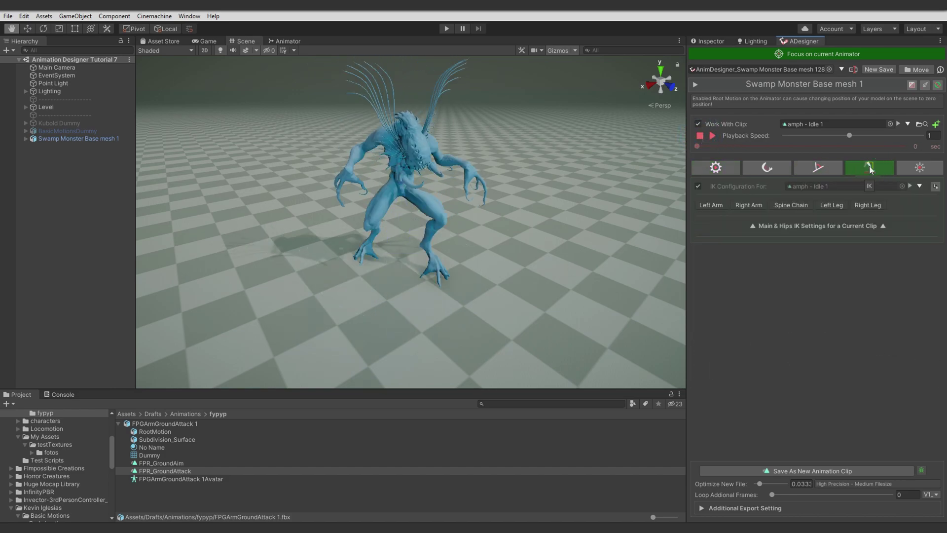
{"action": "left_click", "coordinate": [838, 206]}
{"action": "left_click", "coordinate": [703, 219]}
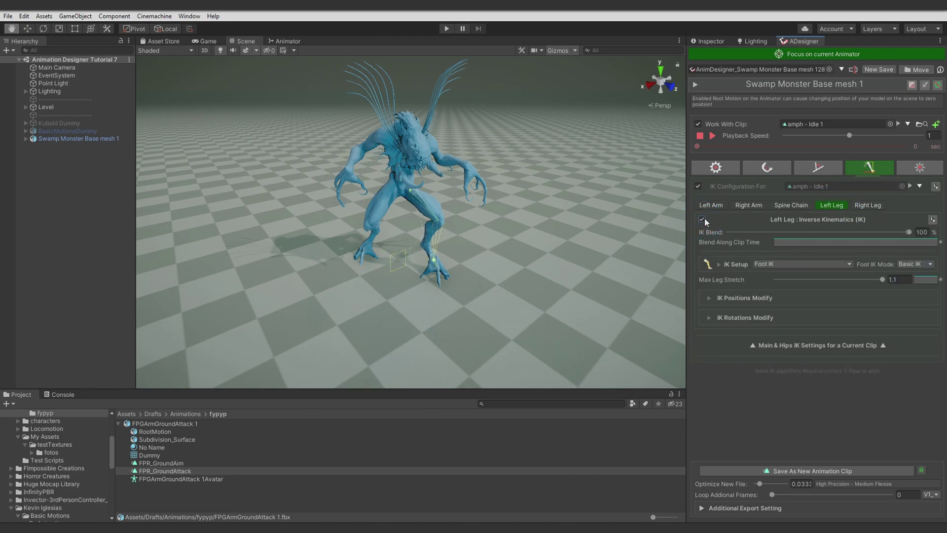
{"action": "left_click", "coordinate": [746, 298]}
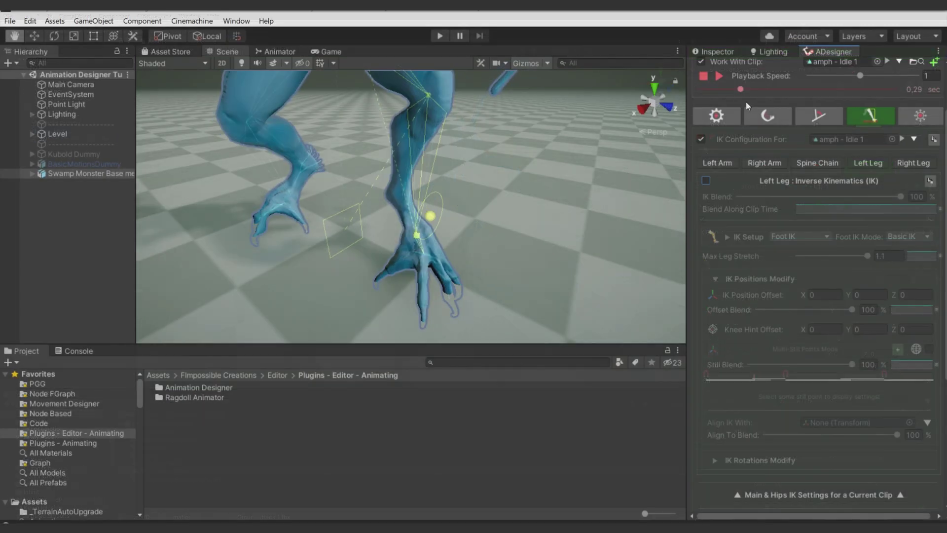
{"action": "left_click_drag", "start_coordinate": [741, 90], "coordinate": [873, 103]}
{"action": "left_click", "coordinate": [706, 180]}
{"action": "left_click_drag", "start_coordinate": [424, 232], "coordinate": [465, 235], "text": "alt"}
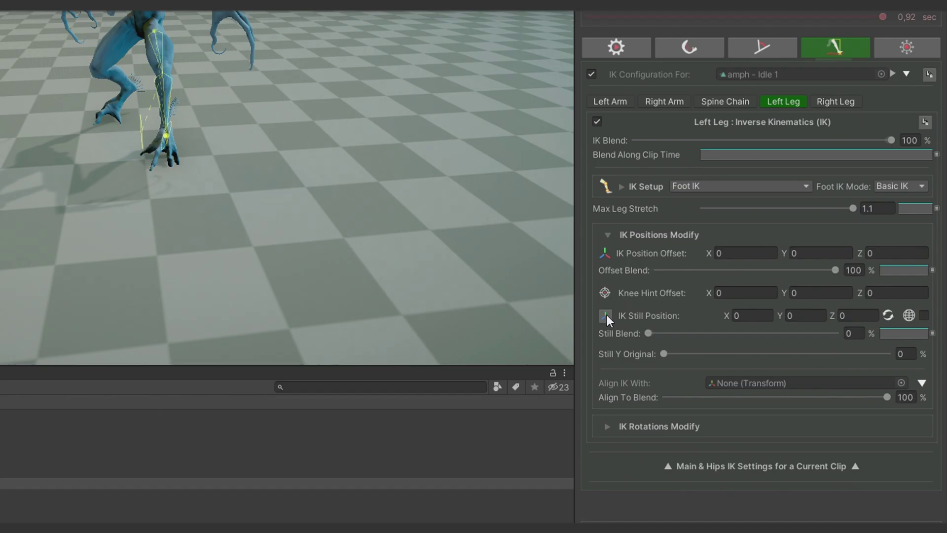
{"action": "left_click", "coordinate": [606, 316]}
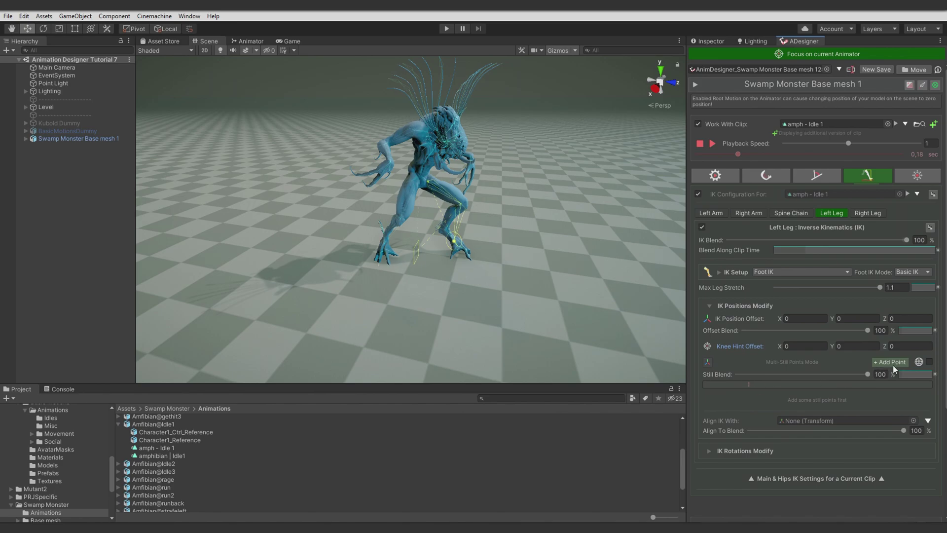
Add a left-leg still point at the clip start, capture its foot position and tune its hold time
{"action": "left_click", "coordinate": [893, 365]}
{"action": "left_click", "coordinate": [748, 382]}
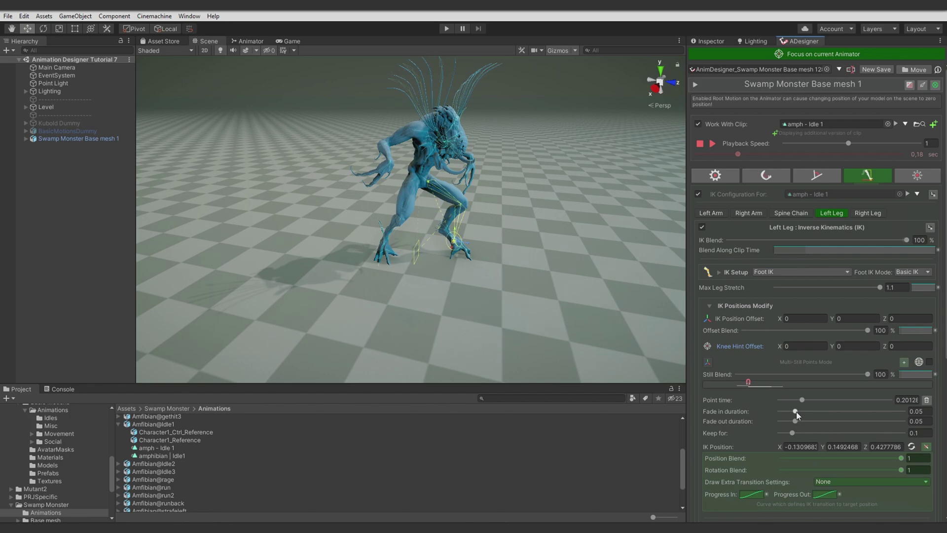
{"action": "left_click_drag", "start_coordinate": [791, 432], "coordinate": [831, 431]}
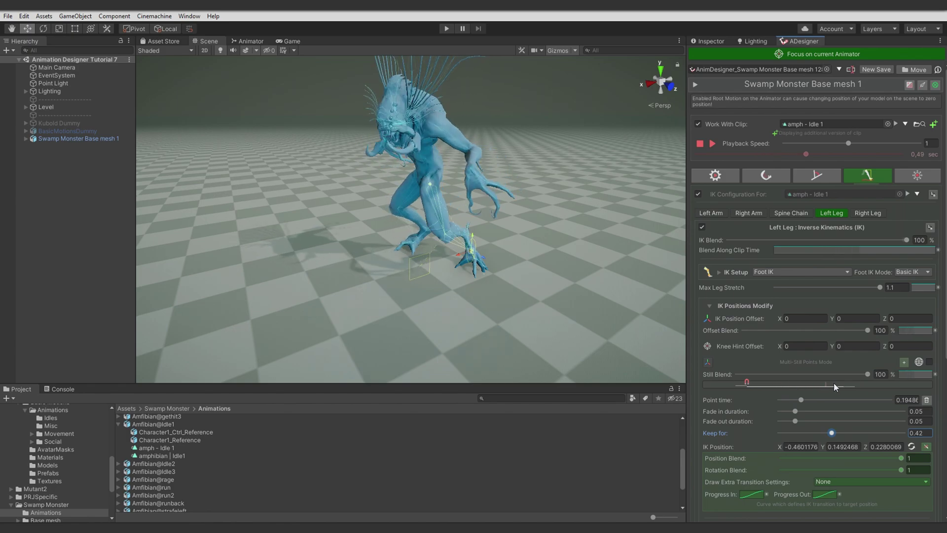
{"action": "left_click_drag", "start_coordinate": [831, 433], "coordinate": [800, 433]}
{"action": "left_click_drag", "start_coordinate": [747, 383], "coordinate": [725, 383]}
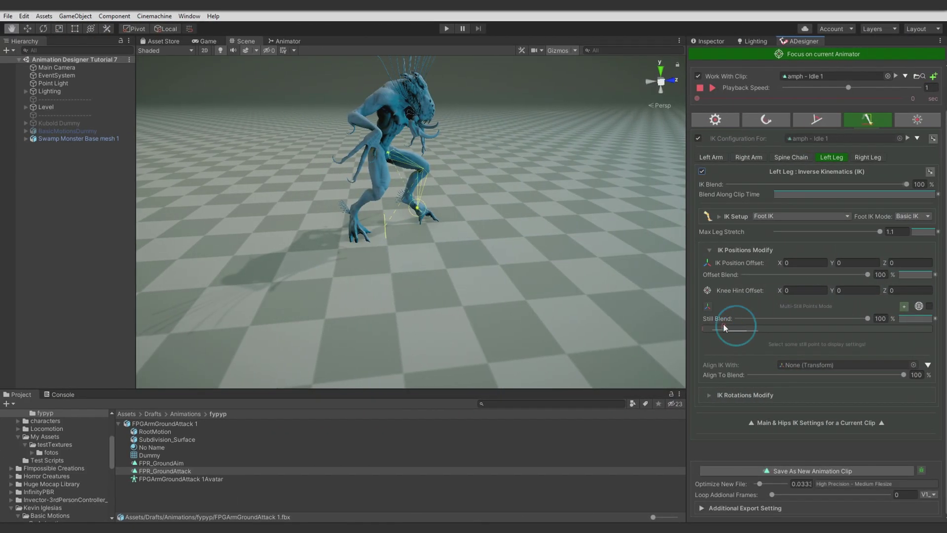
{"action": "mouse_move", "coordinate": [723, 324]}
{"action": "left_mouse_down"}
{"action": "mouse_move", "coordinate": [700, 324]}
{"action": "mouse_move", "coordinate": [707, 328]}
{"action": "left_mouse_up"}
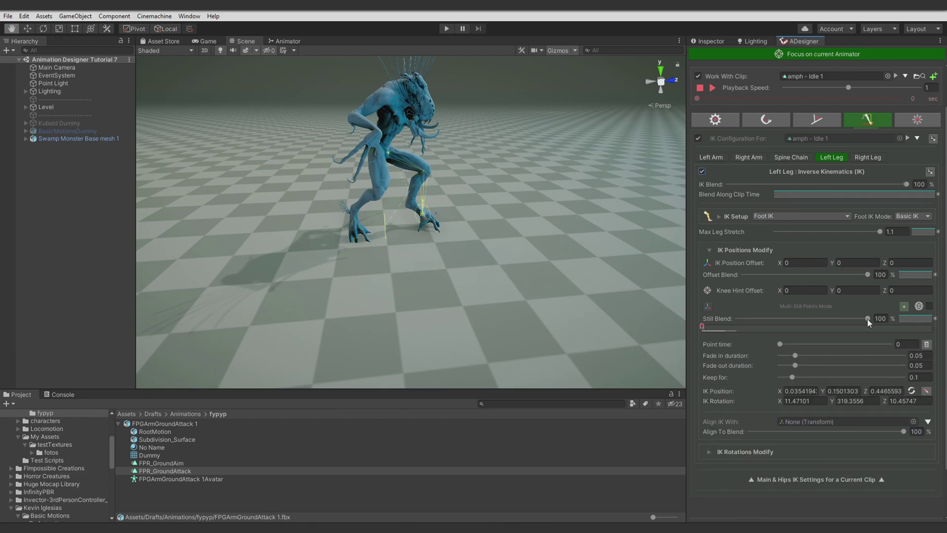
{"action": "left_click_drag", "start_coordinate": [867, 319], "coordinate": [737, 318]}
{"action": "left_click", "coordinate": [912, 391]}
{"action": "left_click_drag", "start_coordinate": [743, 318], "coordinate": [898, 322]}
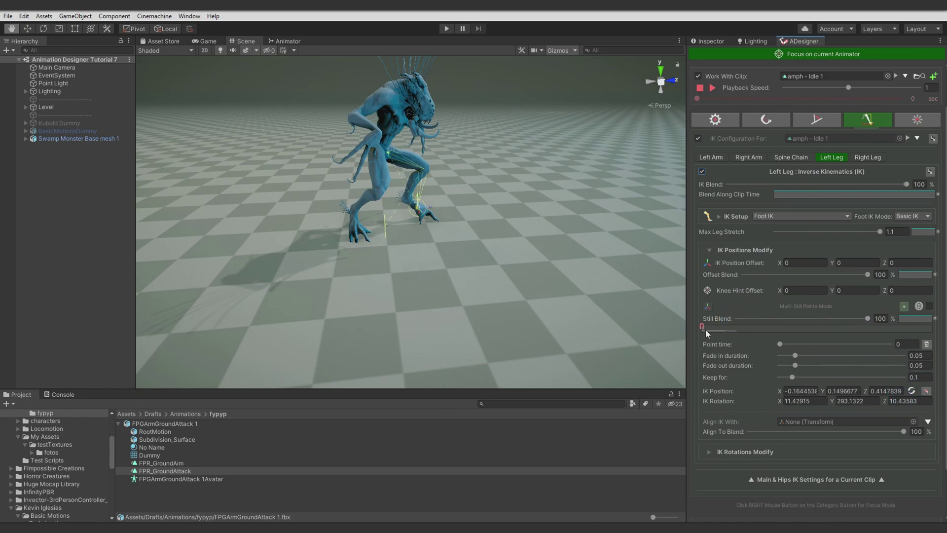
{"action": "left_click_drag", "start_coordinate": [790, 376], "coordinate": [813, 378]}
{"action": "left_click_drag", "start_coordinate": [718, 327], "coordinate": [783, 330]}
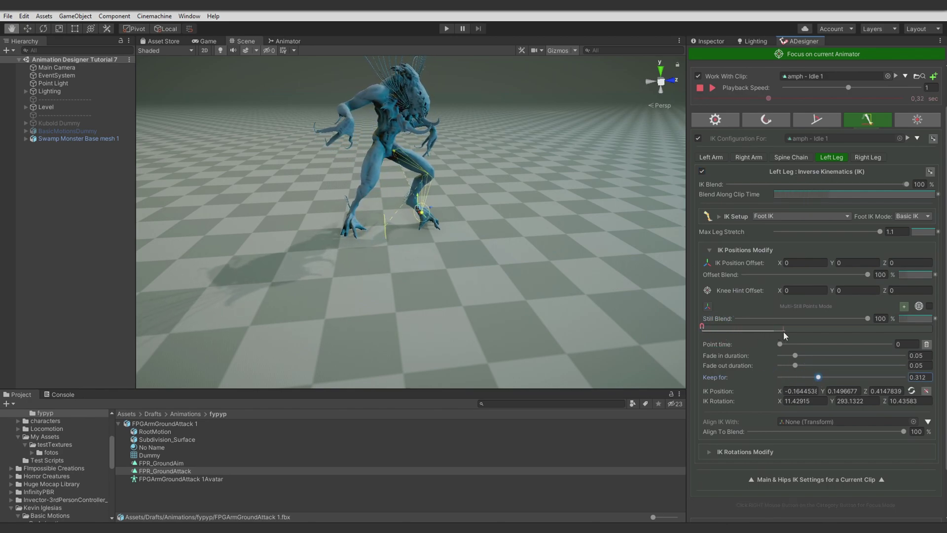
Set fade out to 0.196 and place another still point at about 0.35 seconds
{"action": "left_click_drag", "start_coordinate": [801, 365], "coordinate": [837, 365]}
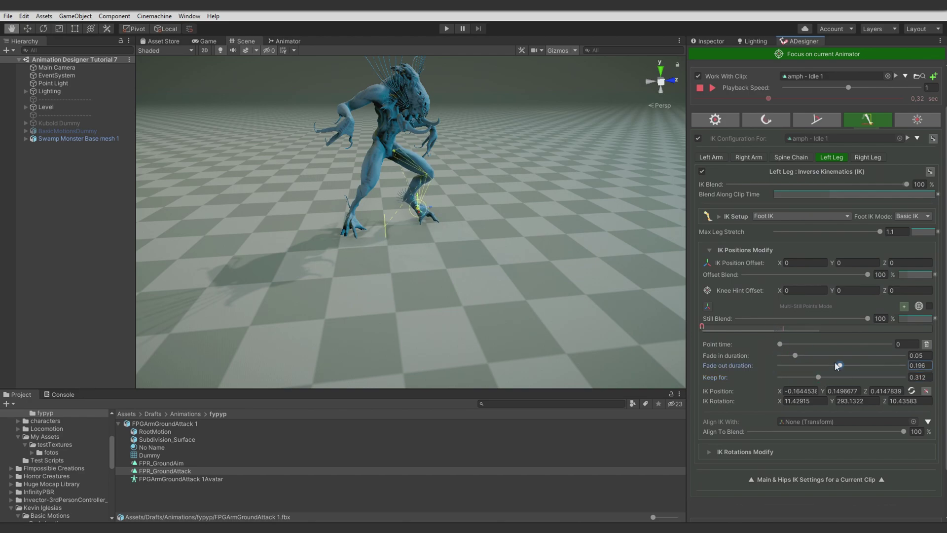
{"action": "left_click", "coordinate": [785, 329]}
{"action": "left_click_drag", "start_coordinate": [804, 327], "coordinate": [711, 328]}
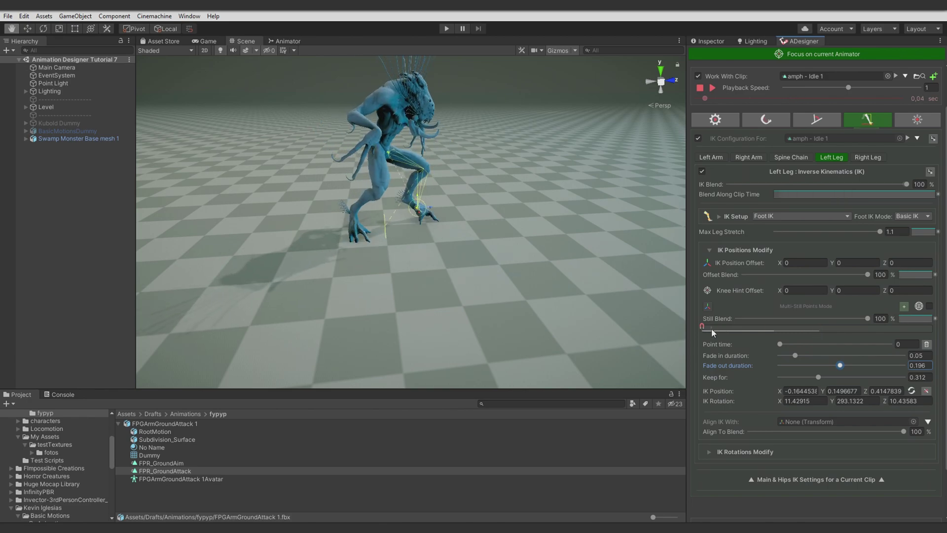
{"action": "left_click_drag", "start_coordinate": [816, 378], "coordinate": [783, 380]}
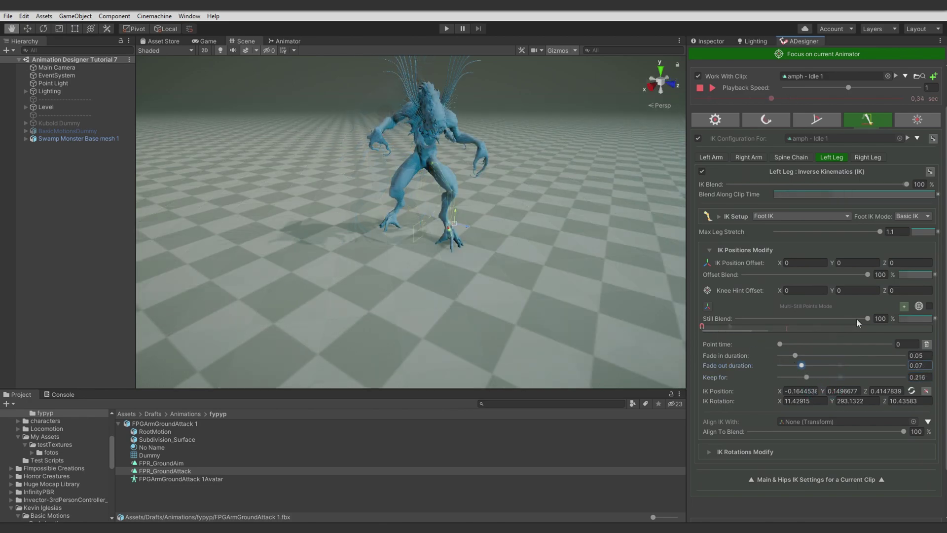
{"action": "mouse_move", "coordinate": [787, 328]}
{"action": "left_mouse_down"}
{"action": "mouse_move", "coordinate": [819, 356]}
{"action": "mouse_move", "coordinate": [796, 377]}
{"action": "mouse_move", "coordinate": [815, 378]}
{"action": "left_mouse_up"}
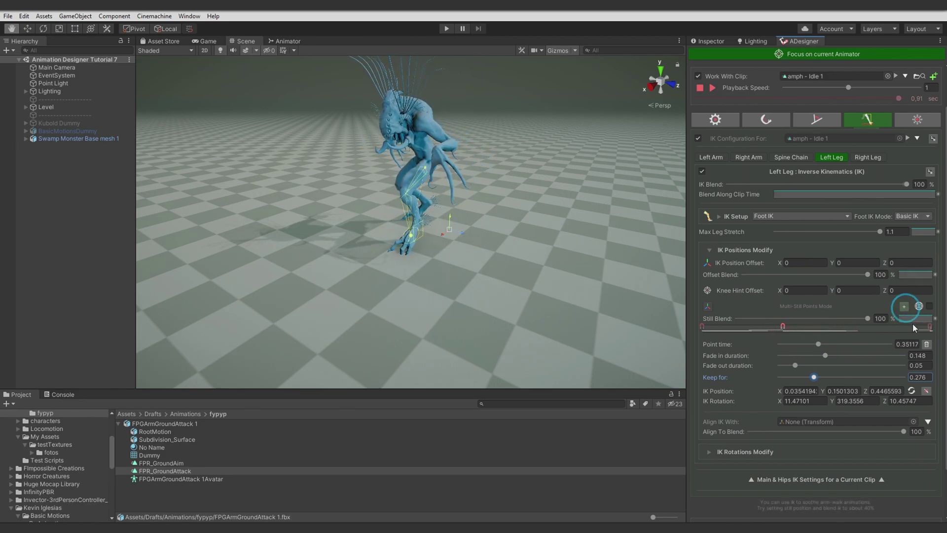
Move the end still point earlier and give it a 0.15 fade in
{"action": "left_click", "coordinate": [930, 329]}
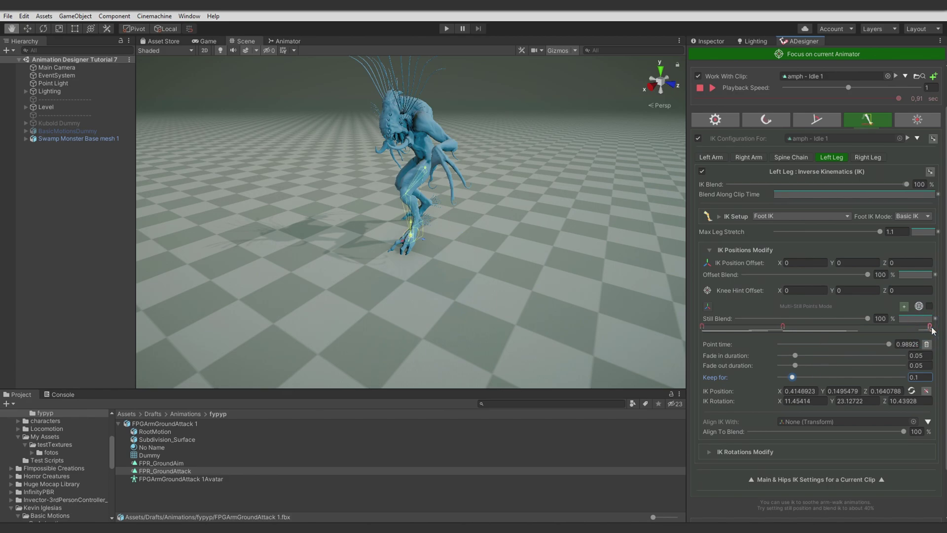
{"action": "left_click_drag", "start_coordinate": [921, 328], "coordinate": [889, 327]}
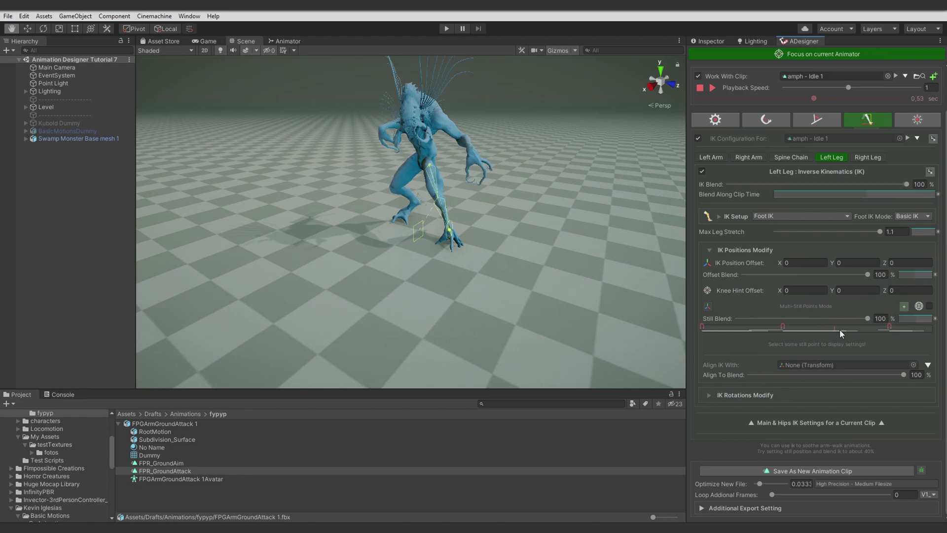
{"action": "left_click_drag", "start_coordinate": [890, 325], "coordinate": [883, 325]}
{"action": "left_click", "coordinate": [883, 327]}
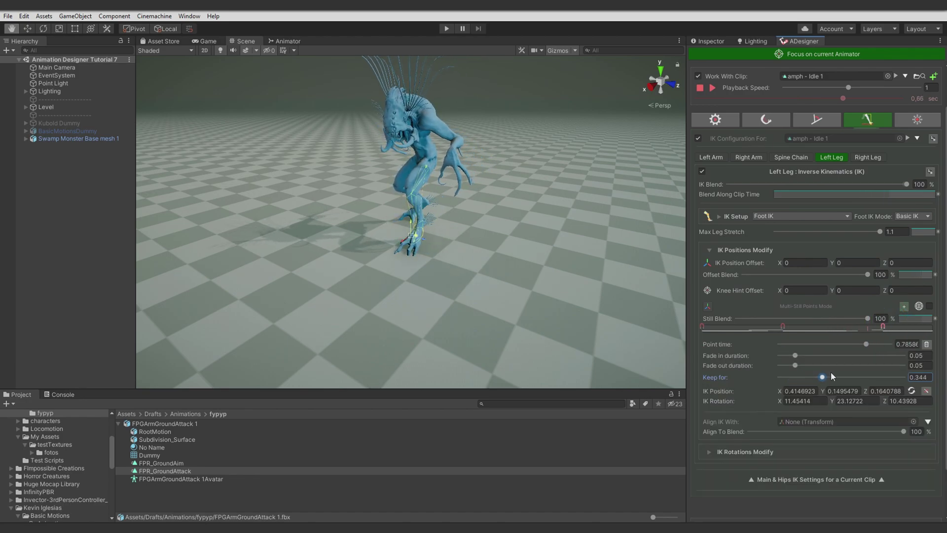
{"action": "left_click_drag", "start_coordinate": [795, 355], "coordinate": [823, 366]}
{"action": "left_click", "coordinate": [784, 326]}
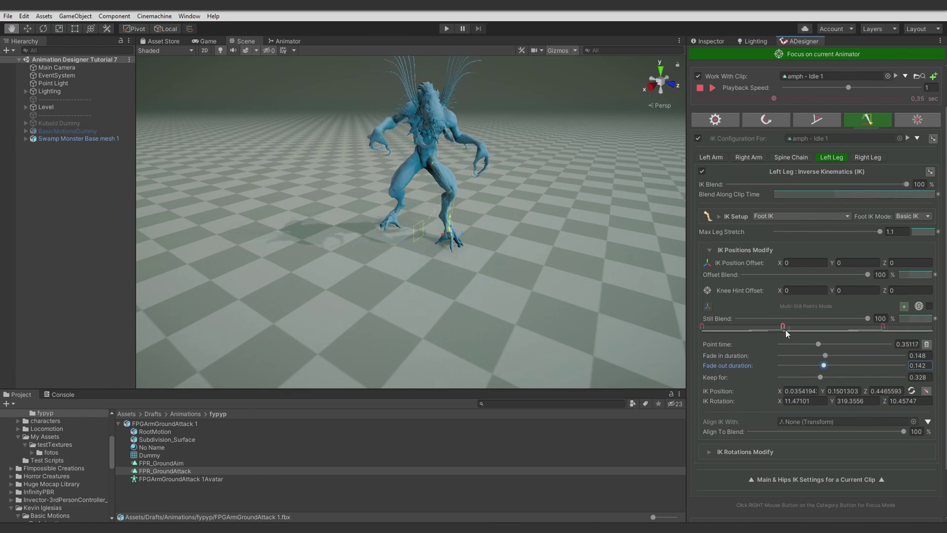
Play the clip to review the left-leg still points, then show the Right Leg IK settings
{"action": "left_click", "coordinate": [703, 87]}
{"action": "left_click", "coordinate": [715, 88]}
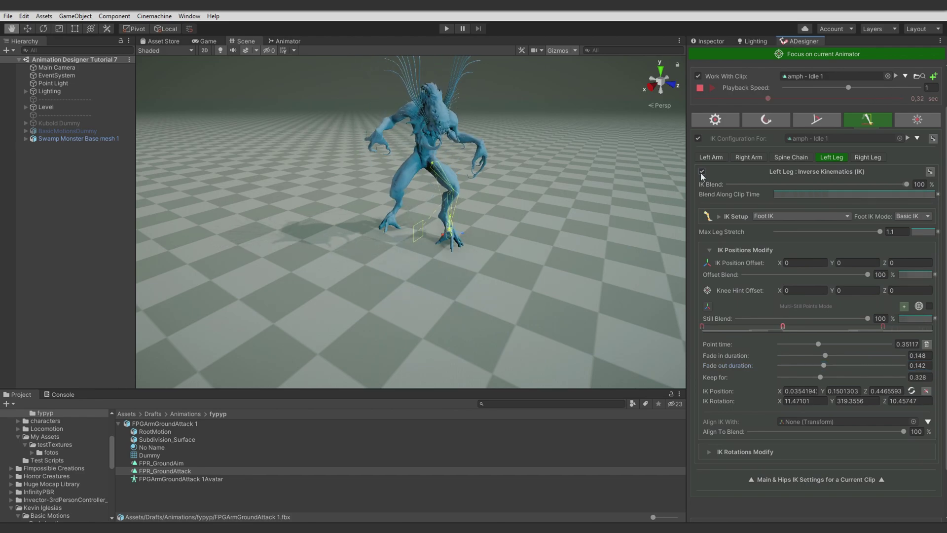
{"action": "left_click", "coordinate": [700, 88]}
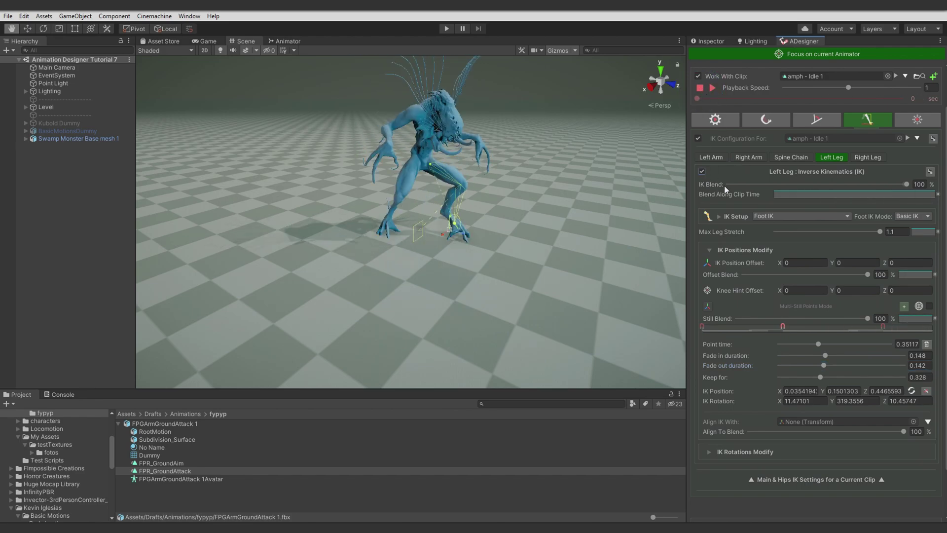
{"action": "left_click", "coordinate": [877, 156]}
Enable Right Leg IK in Multi-Still Points mode with a 0.14 fade out and an end still point
{"action": "left_click", "coordinate": [703, 219]}
{"action": "left_click", "coordinate": [735, 298]}
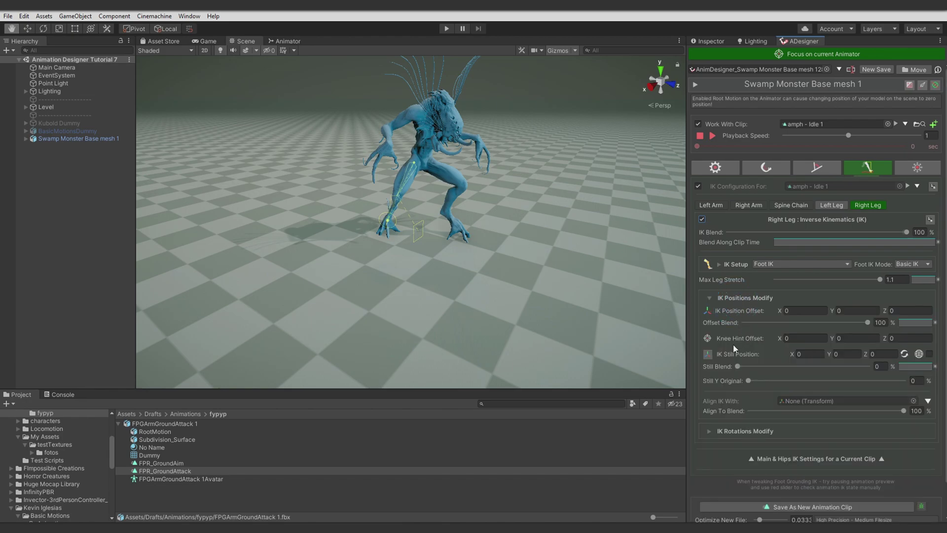
{"action": "left_click", "coordinate": [709, 354]}
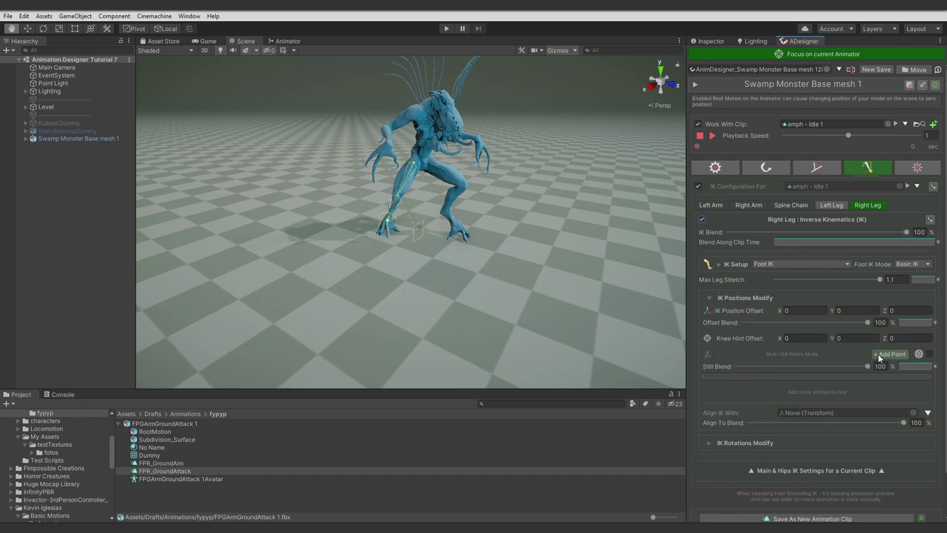
{"action": "left_click", "coordinate": [705, 374]}
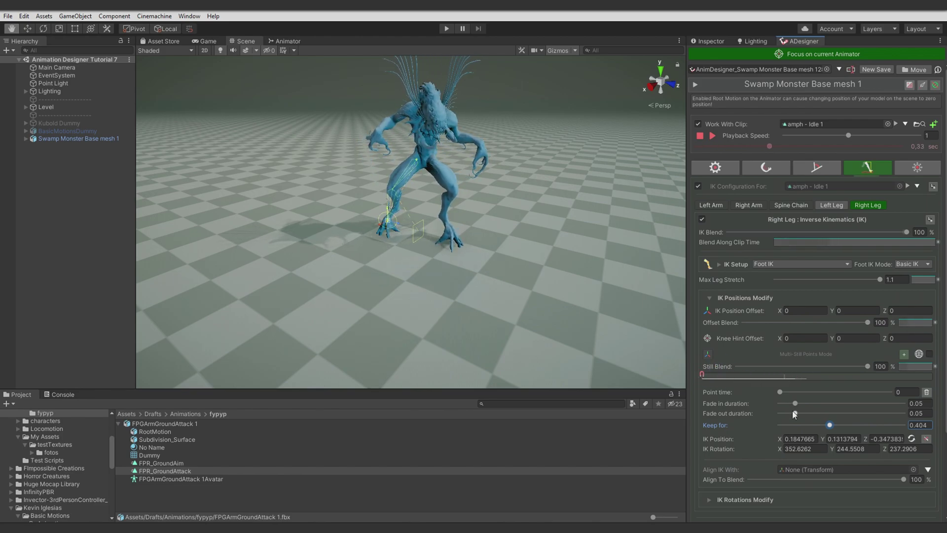
{"action": "left_click_drag", "start_coordinate": [795, 413], "coordinate": [822, 413]}
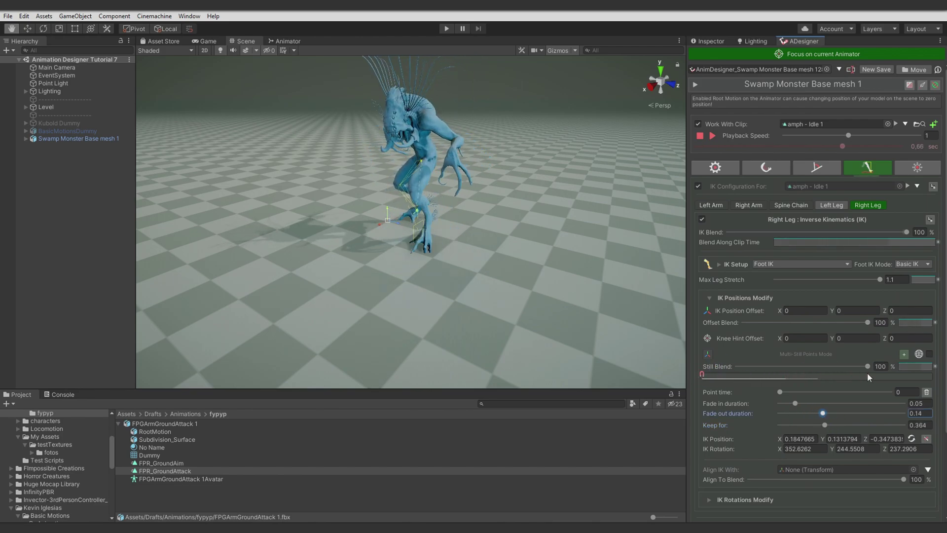
{"action": "left_click", "coordinate": [906, 353]}
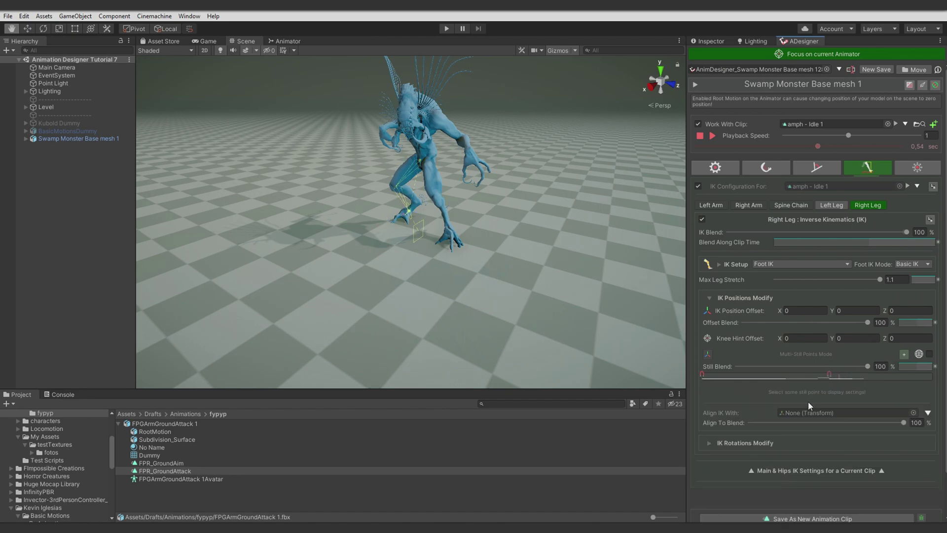
{"action": "left_click_drag", "start_coordinate": [800, 421], "coordinate": [825, 411]}
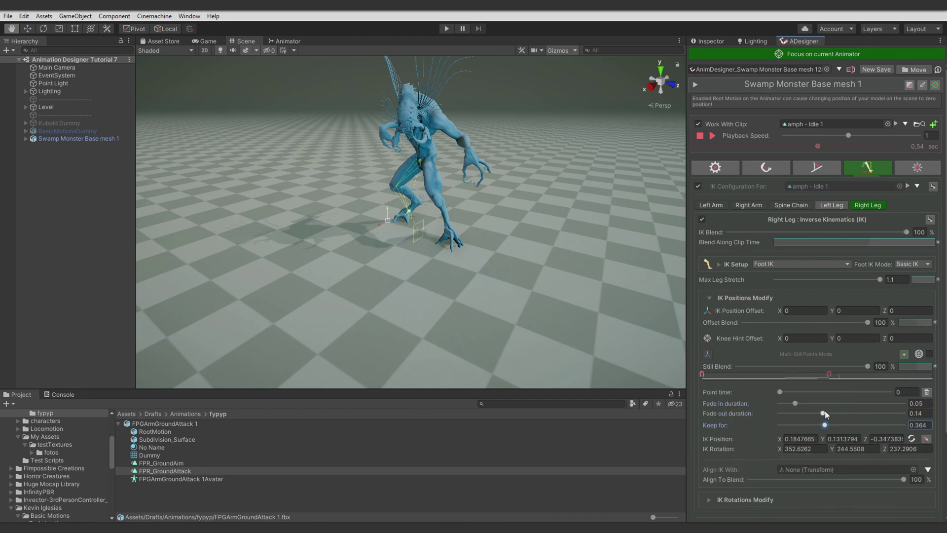
{"action": "left_click_drag", "start_coordinate": [793, 374], "coordinate": [906, 374]}
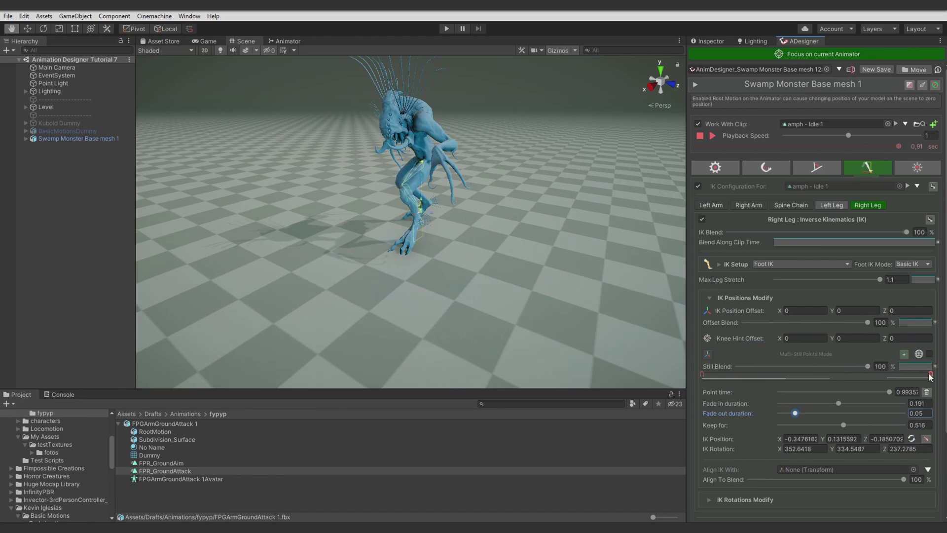
{"action": "left_click", "coordinate": [757, 375]}
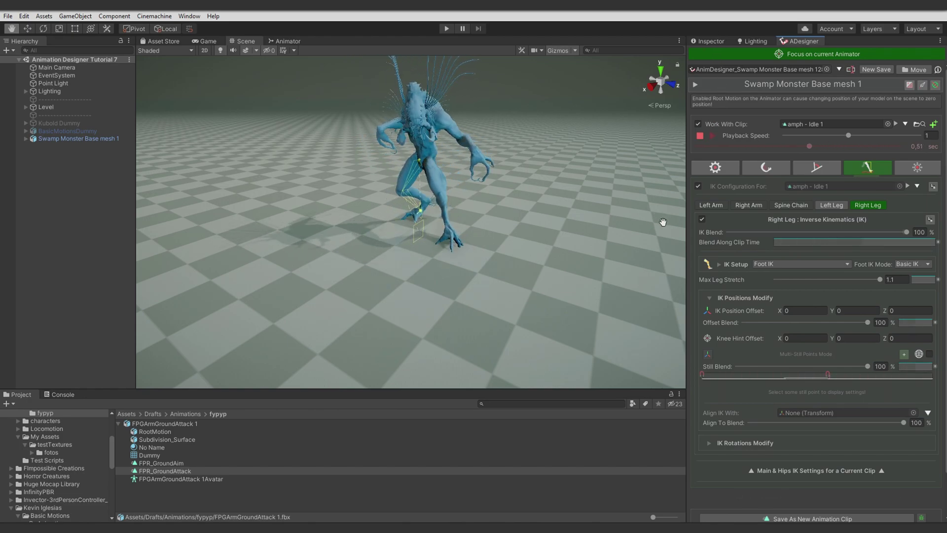
Add a mid-clip right-leg still point near 0.548 and show its extra blend settings
{"action": "left_click", "coordinate": [700, 136]}
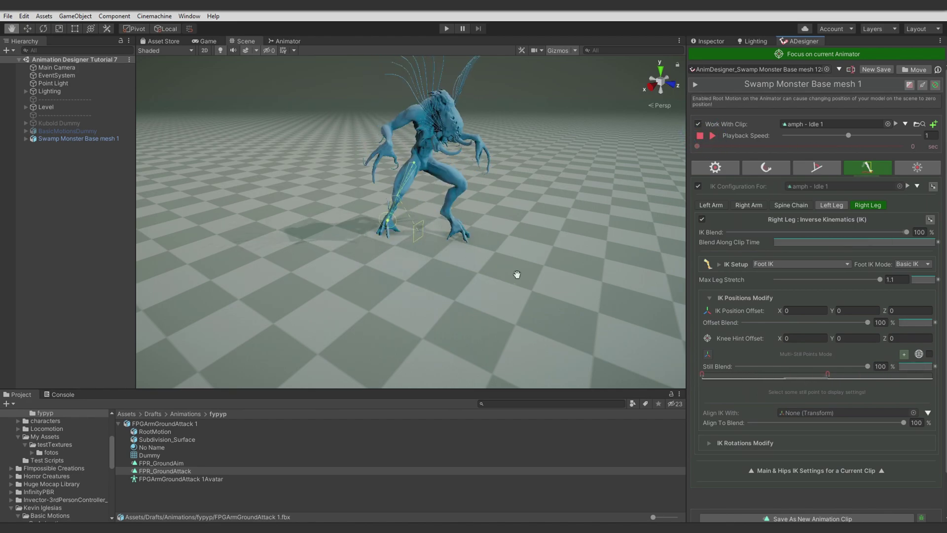
{"action": "left_click", "coordinate": [828, 375]}
{"action": "left_click_drag", "start_coordinate": [805, 412], "coordinate": [795, 412]}
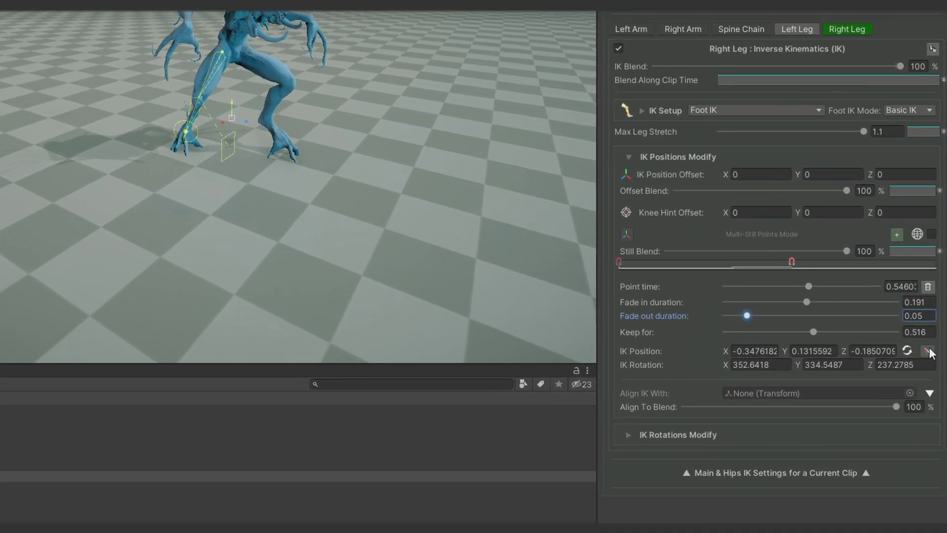
{"action": "left_click", "coordinate": [927, 351]}
{"action": "scroll", "coordinate": [685, 383], "scroll_direction": "down", "scroll_amount": 3}
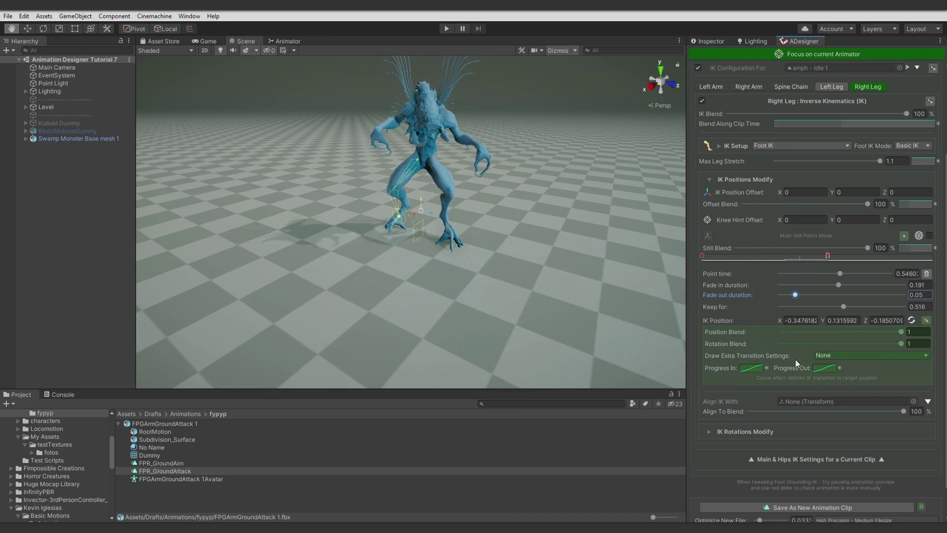
Choose Position Offset extra transition settings and shape the In curve into a bell
{"action": "left_click", "coordinate": [823, 356]}
{"action": "left_click", "coordinate": [849, 374]}
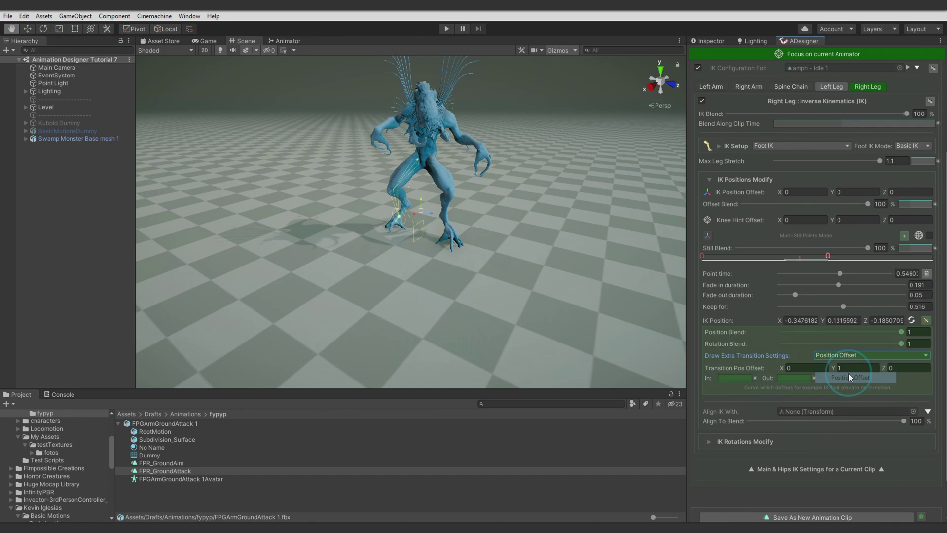
{"action": "left_click", "coordinate": [740, 378]}
{"action": "left_click_drag", "start_coordinate": [637, 383], "coordinate": [639, 338]}
{"action": "left_click", "coordinate": [850, 213]}
{"action": "left_click", "coordinate": [740, 368]}
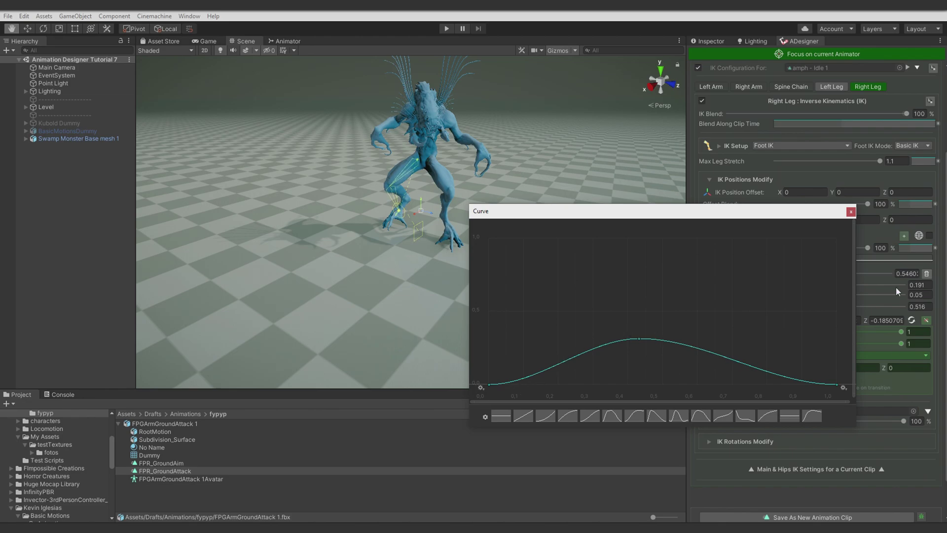
{"action": "left_click", "coordinate": [850, 213]}
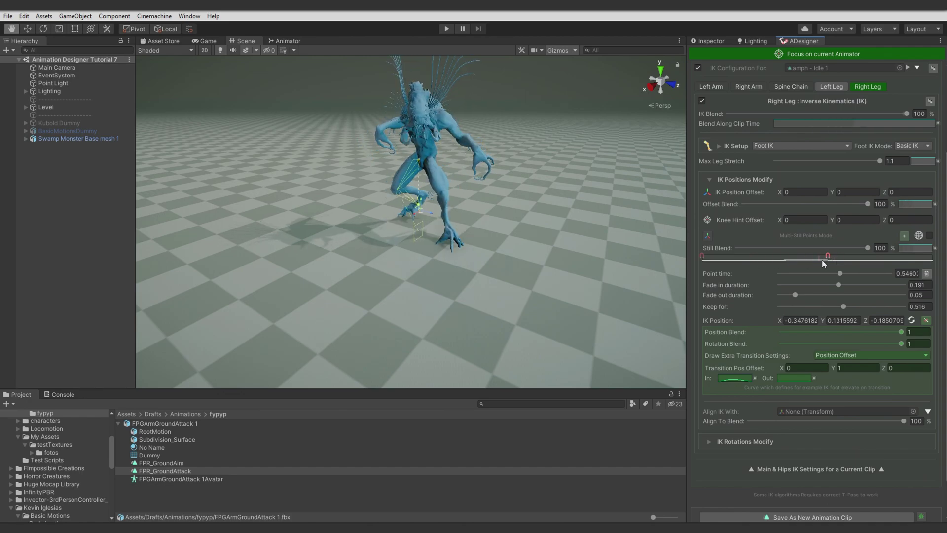
Set Transition Pos Offset Y to 0.4
{"action": "left_click", "coordinate": [843, 369]}
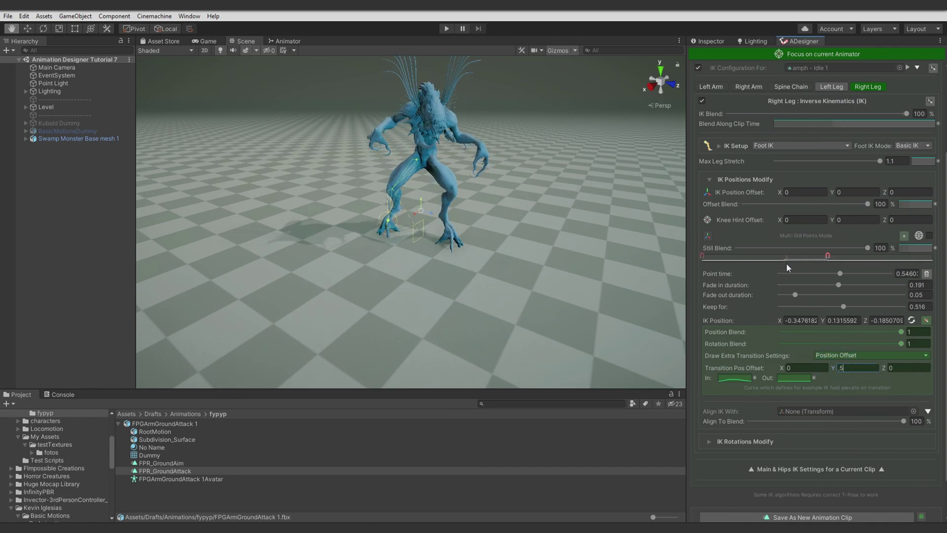
{"action": "type", "text": ".5"}
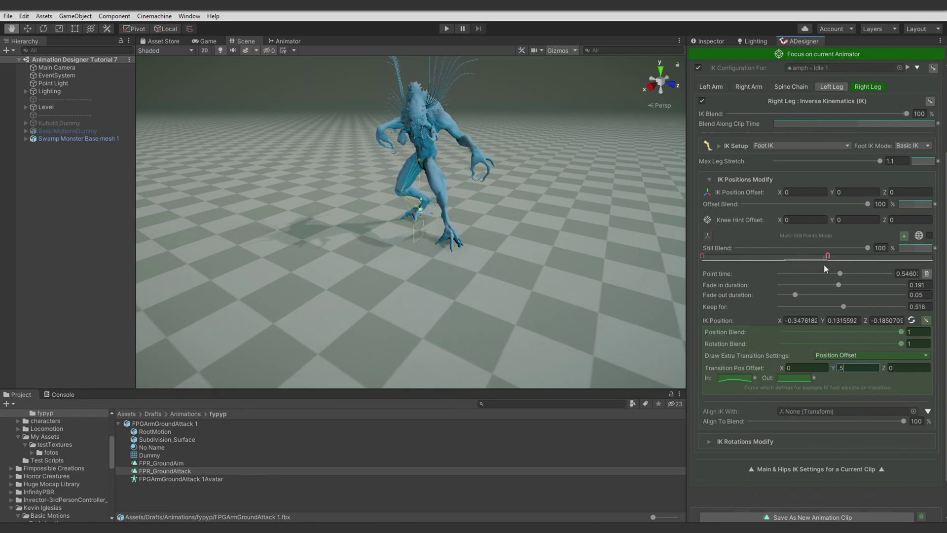
{"action": "key", "text": "BackSpace"}
{"action": "type", "text": "4"}
{"action": "left_click", "coordinate": [841, 355]}
Switch to Rotation Offset and set transition angles X -10, Y -50 with a bumped In curve
{"action": "left_click", "coordinate": [839, 383]}
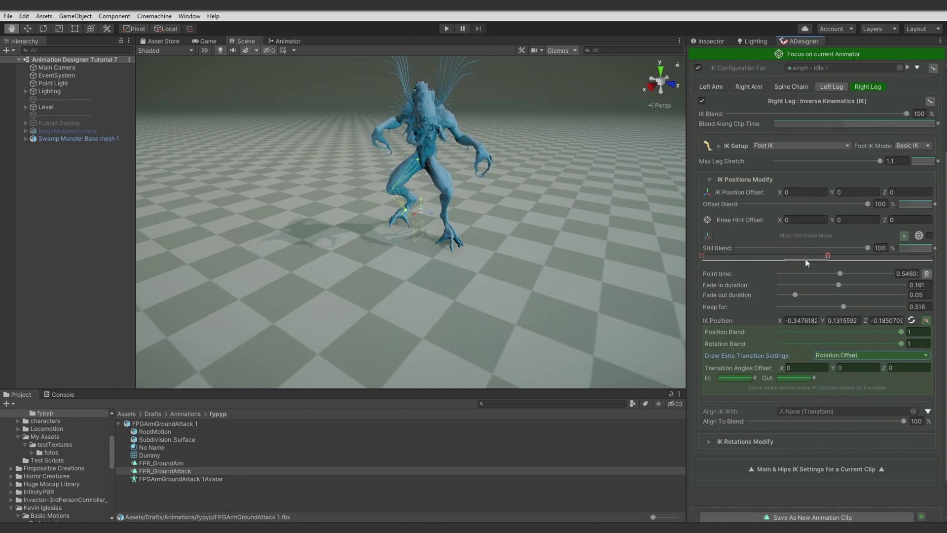
{"action": "left_click_drag", "start_coordinate": [785, 370], "coordinate": [517, 370]}
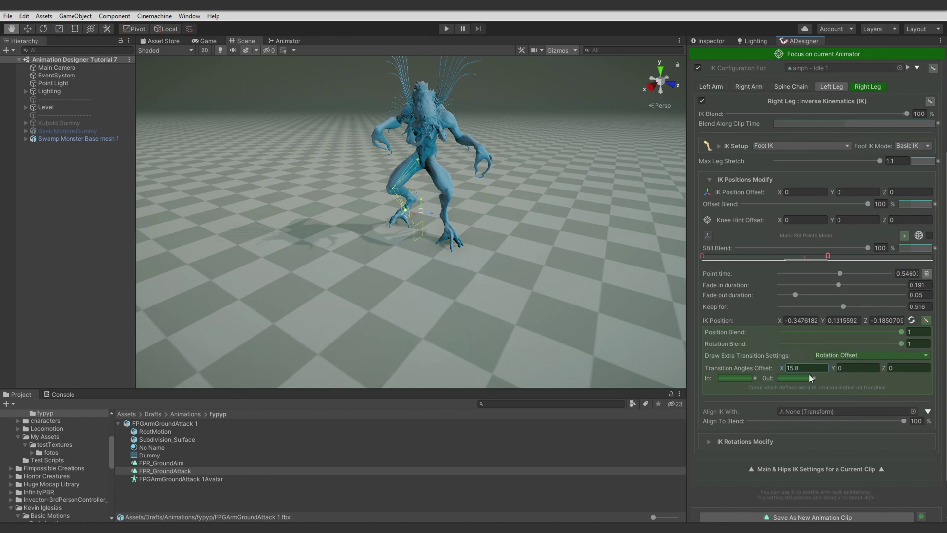
{"action": "left_click", "coordinate": [740, 378]}
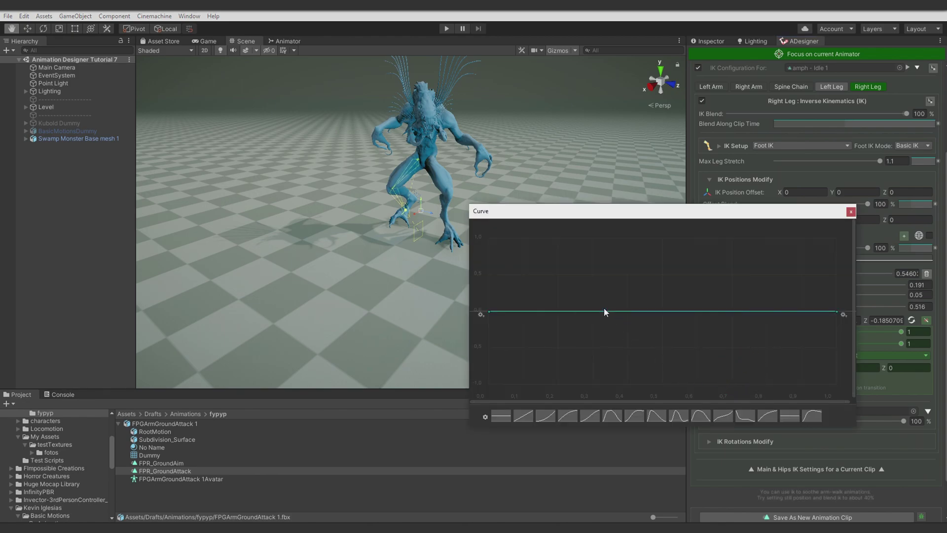
{"action": "left_click_drag", "start_coordinate": [604, 313], "coordinate": [567, 238]}
{"action": "left_click", "coordinate": [851, 212]}
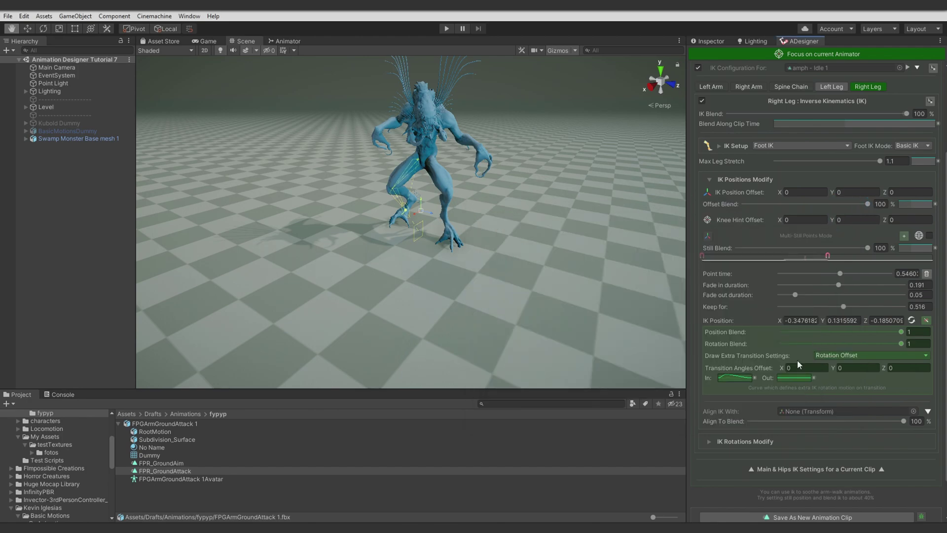
{"action": "left_click_drag", "start_coordinate": [784, 371], "coordinate": [252, 212]}
{"action": "left_click", "coordinate": [844, 368]}
{"action": "type", "text": "-50"}
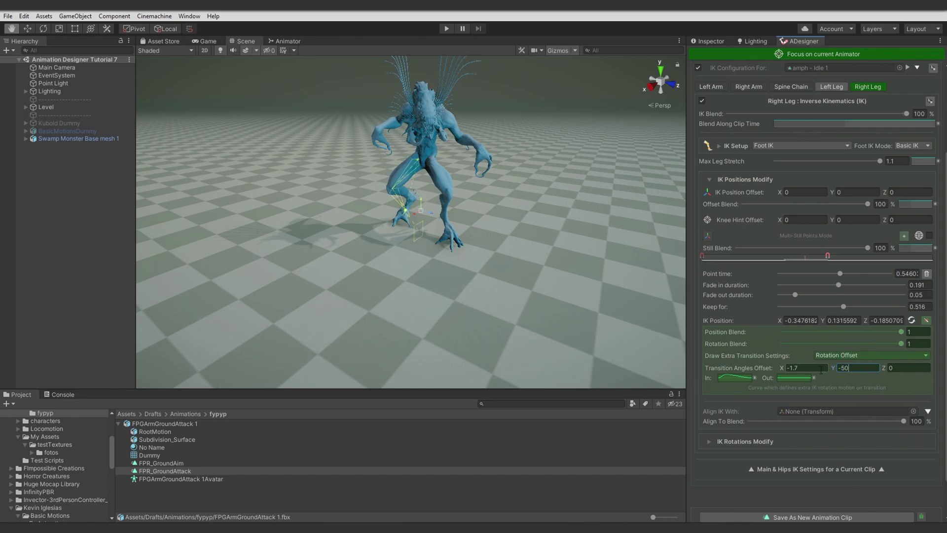
Add a dip key to the rotation In curve and reshape the Out curve's peak
{"action": "left_click", "coordinate": [735, 378]}
{"action": "double_click", "coordinate": [772, 298]}
{"action": "left_click_drag", "start_coordinate": [771, 298], "coordinate": [770, 346]}
{"action": "left_click", "coordinate": [850, 214]}
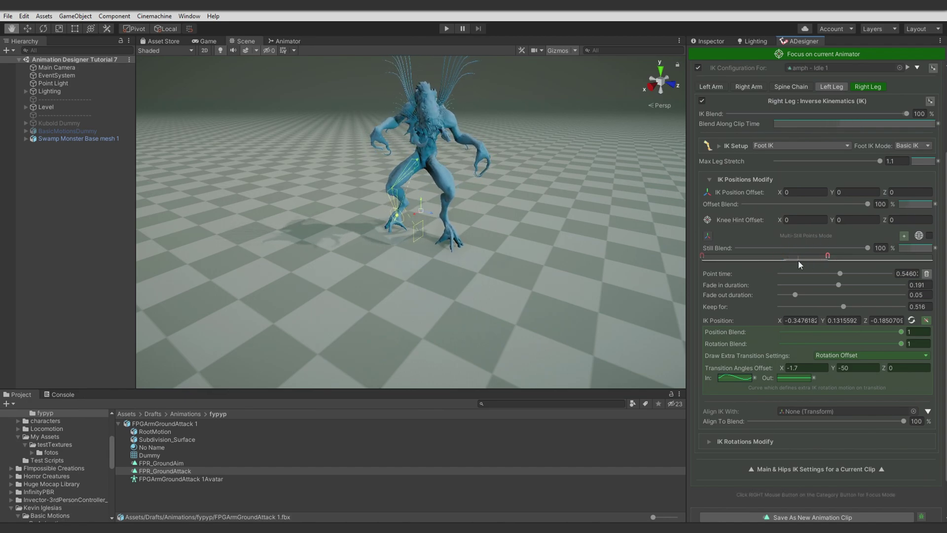
{"action": "left_click", "coordinate": [796, 378]}
{"action": "mouse_move", "coordinate": [570, 240]}
{"action": "left_mouse_down"}
{"action": "mouse_move", "coordinate": [543, 236]}
{"action": "mouse_move", "coordinate": [566, 238]}
{"action": "left_mouse_up"}
{"action": "left_click", "coordinate": [851, 212]}
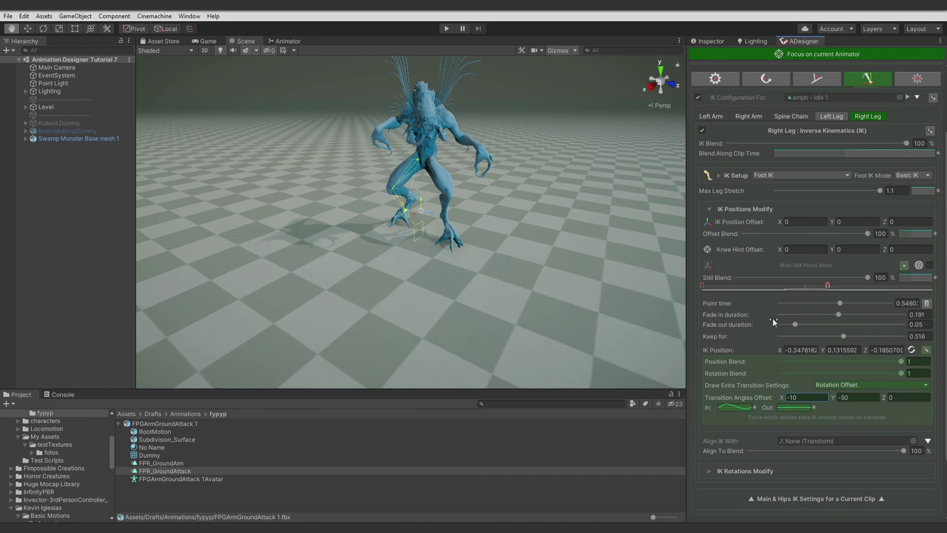
{"action": "left_click", "coordinate": [825, 390]}
Switch extra transition settings to Pelvis Offset and raise the hips In curve's middle key into a bell
{"action": "left_click", "coordinate": [839, 427]}
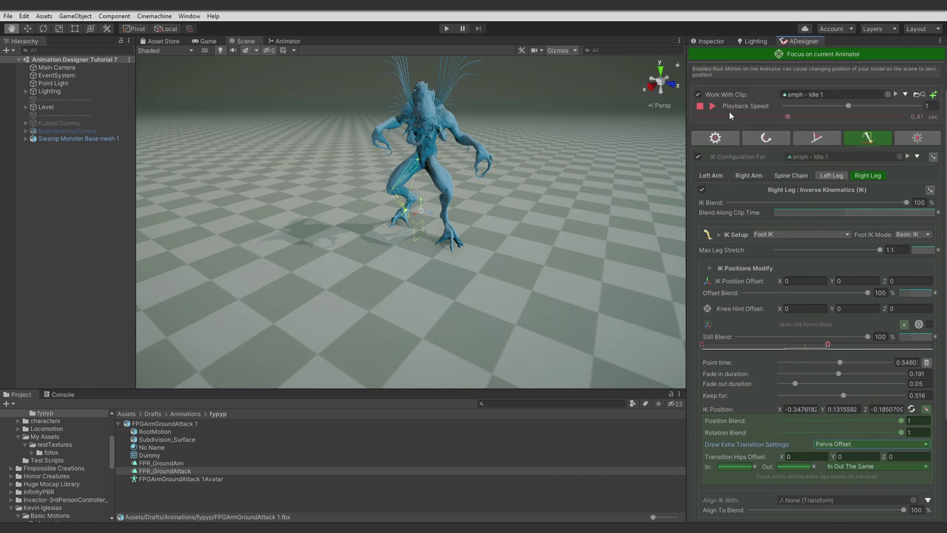
{"action": "left_click", "coordinate": [712, 106]}
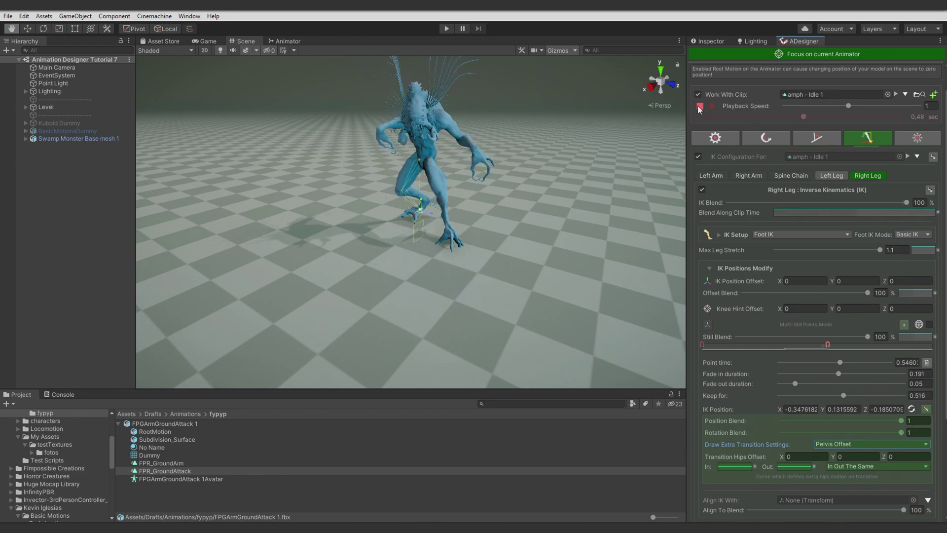
{"action": "left_click_drag", "start_coordinate": [705, 114], "coordinate": [798, 127]}
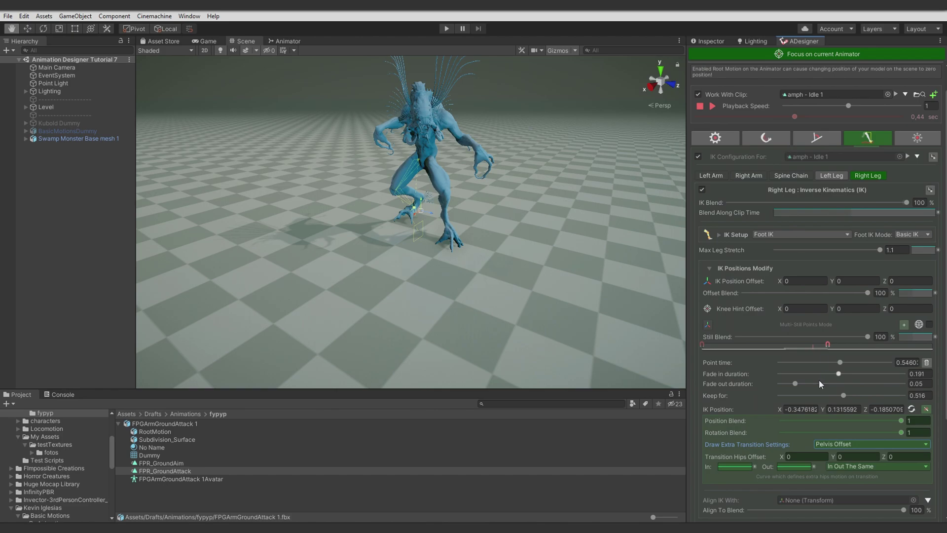
{"action": "left_click", "coordinate": [734, 465]}
{"action": "left_click_drag", "start_coordinate": [661, 311], "coordinate": [659, 281]}
{"action": "left_click", "coordinate": [853, 212]}
Set Transition Hips Offset to -0.1, -0.1, -0.07, then reopen the In curve at its middle key
{"action": "scroll", "coordinate": [808, 410], "scroll_direction": "down", "scroll_amount": 3}
{"action": "left_click", "coordinate": [795, 367]}
{"action": "type", "text": ",1"}
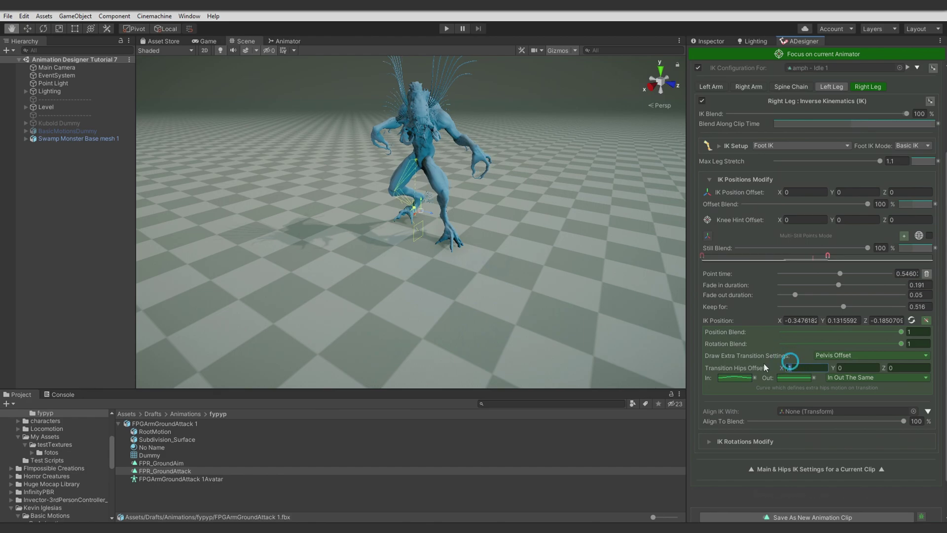
{"action": "type", "text": ",1"}
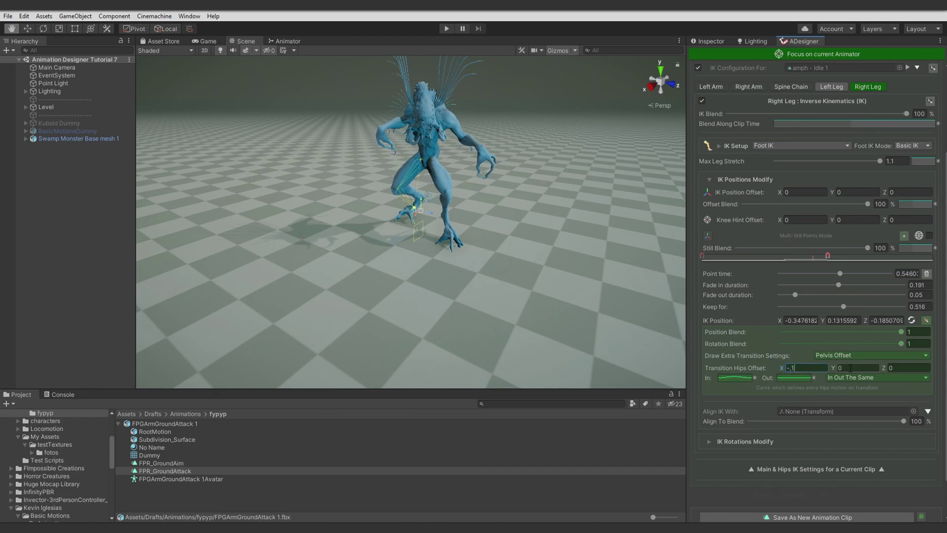
{"action": "type", "text": "-,1"}
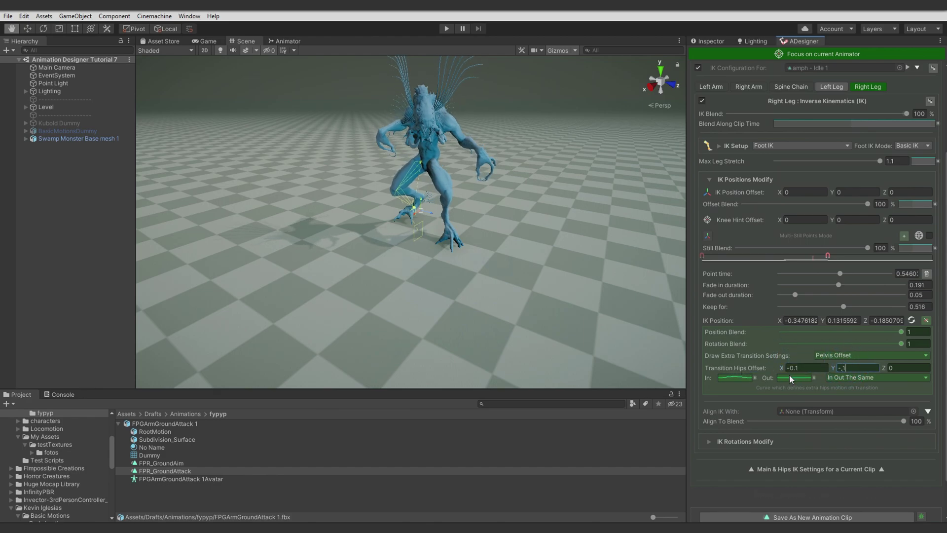
{"action": "left_click", "coordinate": [895, 368]}
{"action": "type", "text": ",1"}
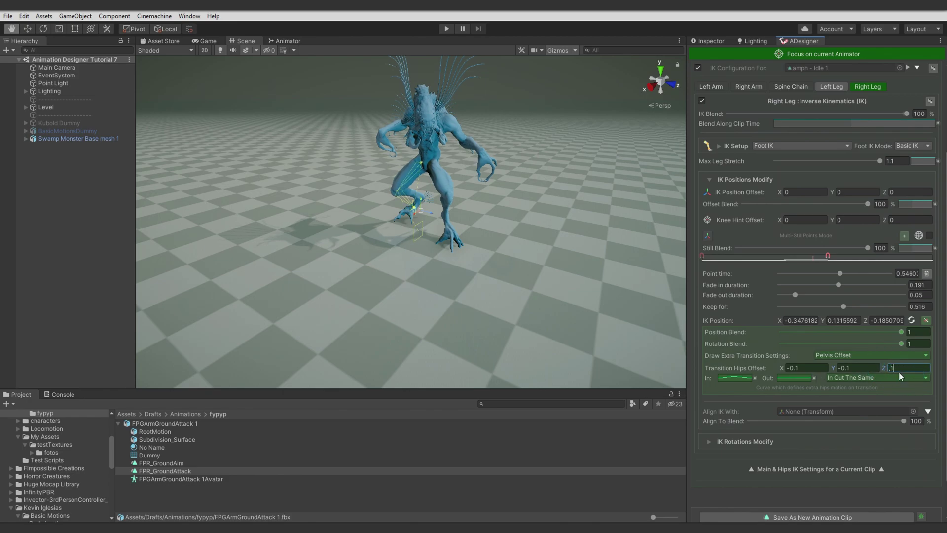
{"action": "type", "text": "-,05"}
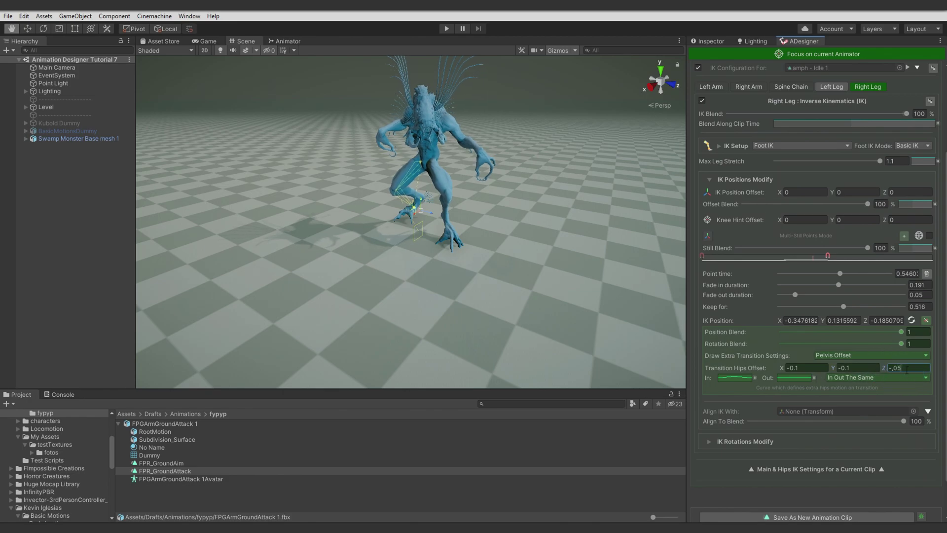
{"action": "key", "text": "BackSpace"}
{"action": "type", "text": "7"}
{"action": "key", "text": "Return"}
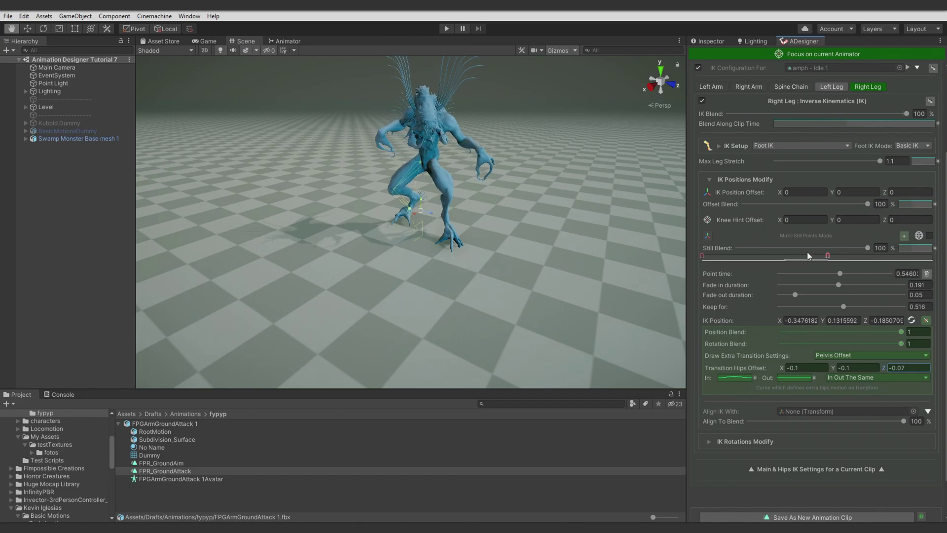
{"action": "left_click", "coordinate": [737, 379]}
{"action": "left_click", "coordinate": [653, 295]}
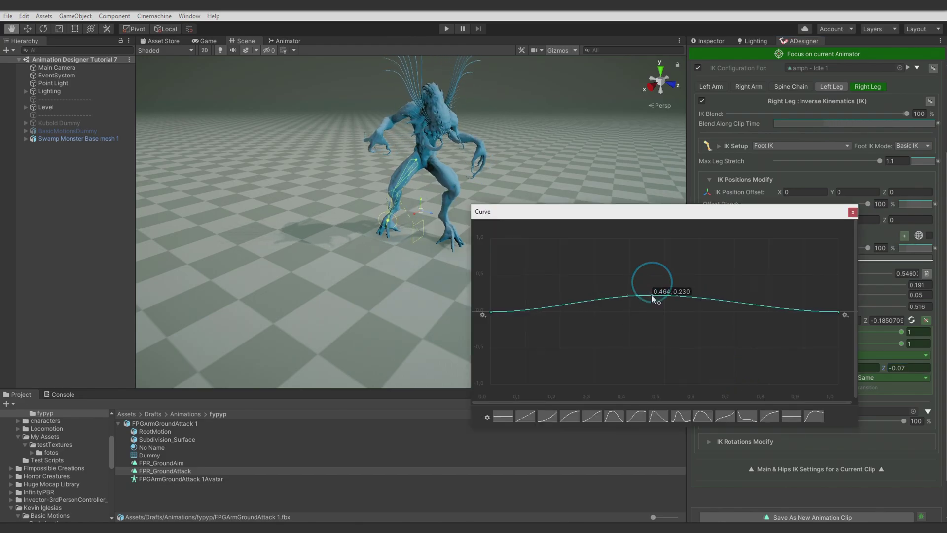